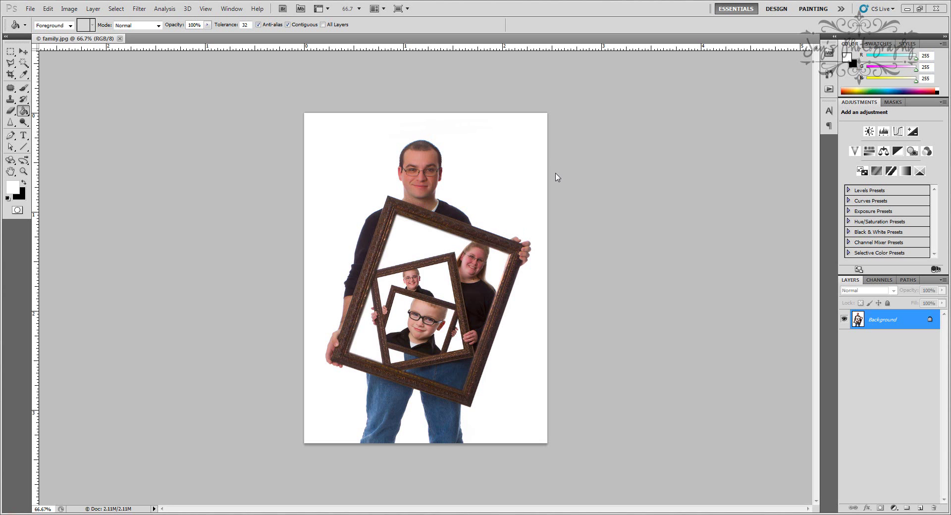
- Close family.jpg and open IMG_7404.jpg from the Tutorial folder
click(119, 39)
click(30, 8)
click(42, 30)
click(481, 138)
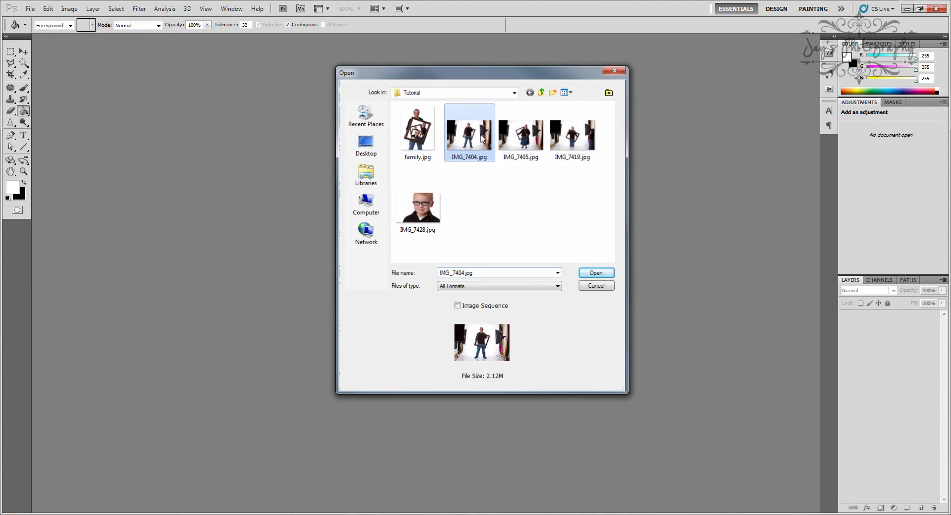
double_click(482, 139)
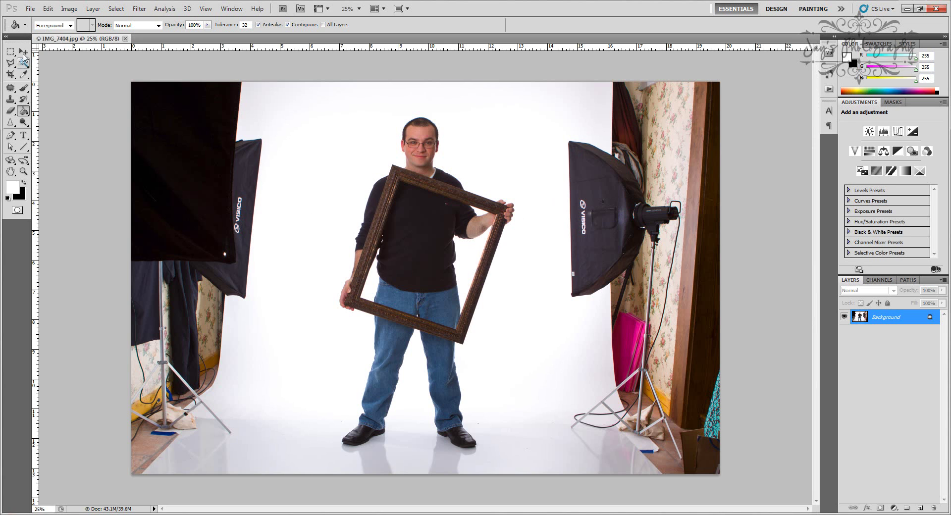
- Outline the opening inside the man's picture frame as a four-cornered selection with the Polygonal Lasso tool
click(11, 64)
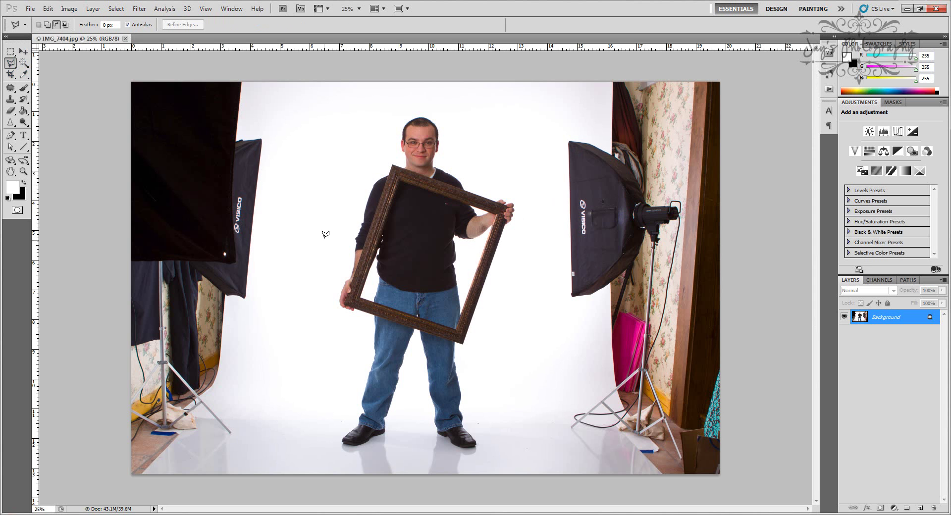
scroll(417, 190, up, 5)
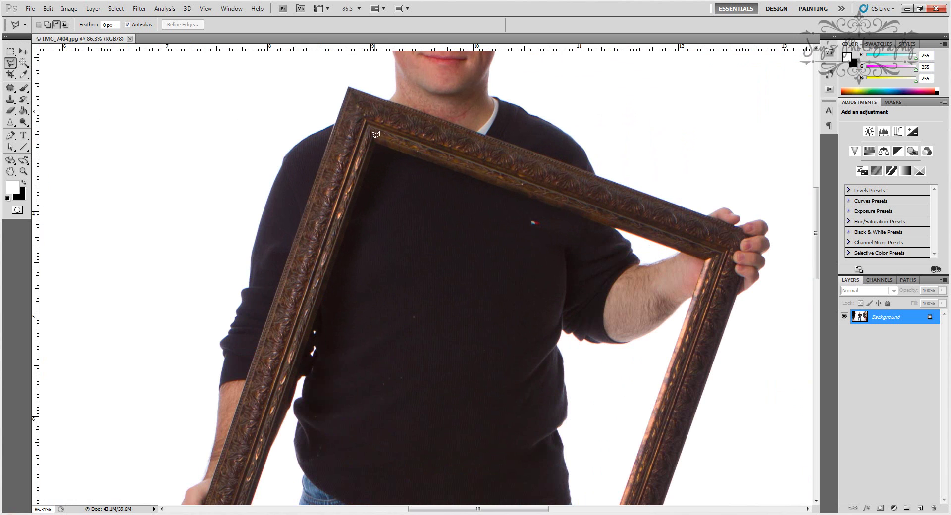
click(375, 141)
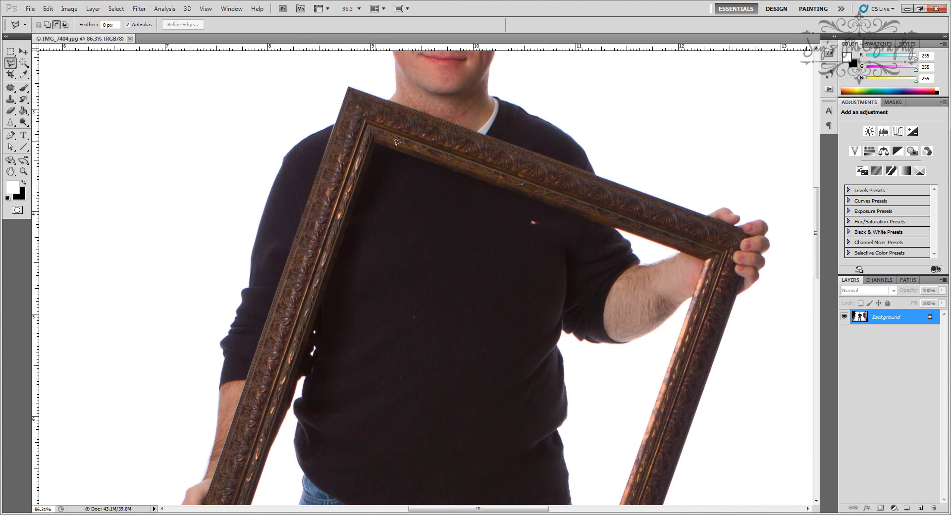
click(709, 254)
scroll(693, 371, down, 4)
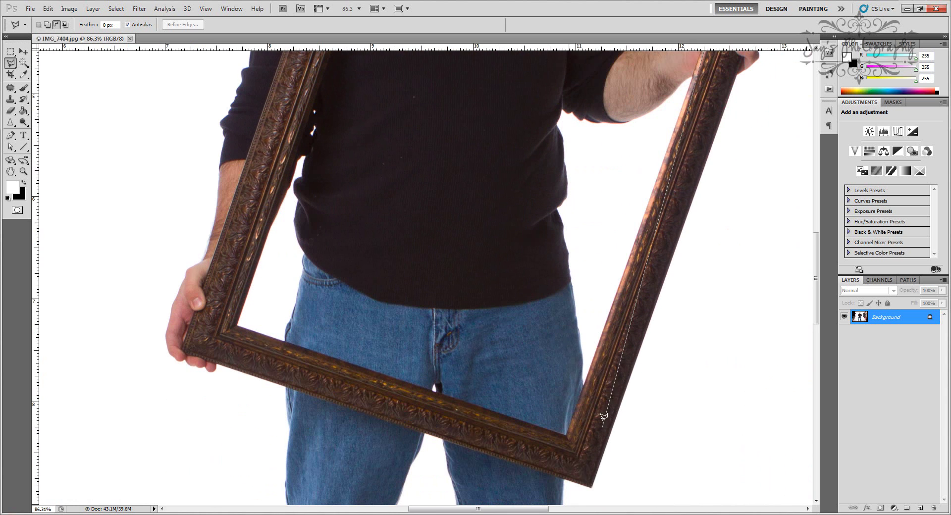
click(568, 434)
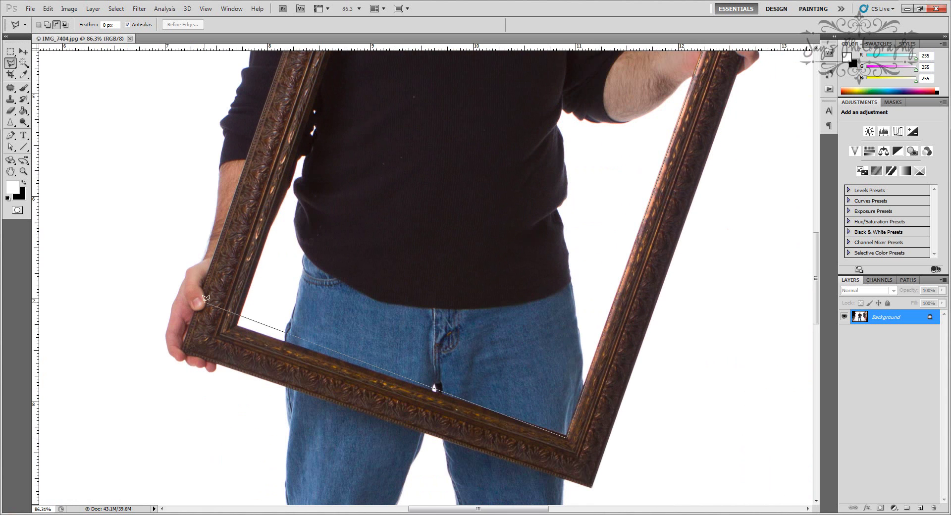
click(235, 321)
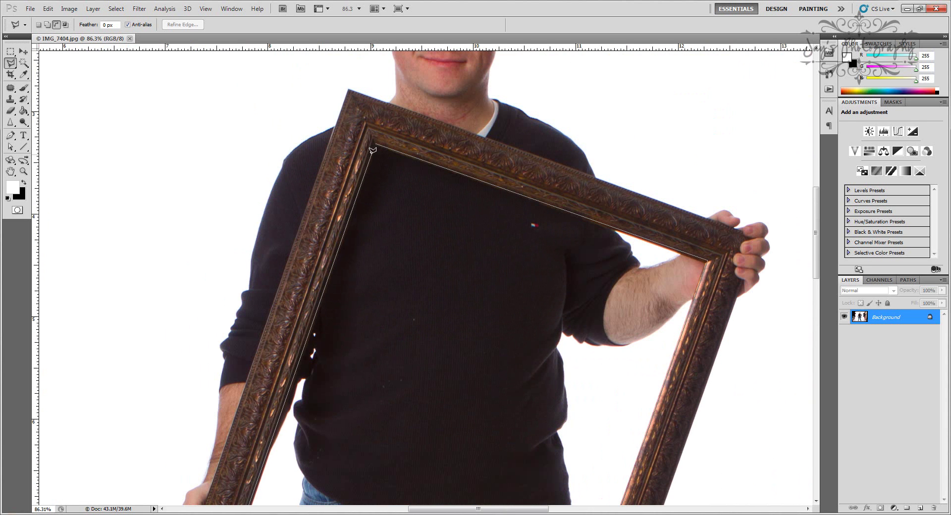
click(371, 150)
scroll(566, 251, down, 2)
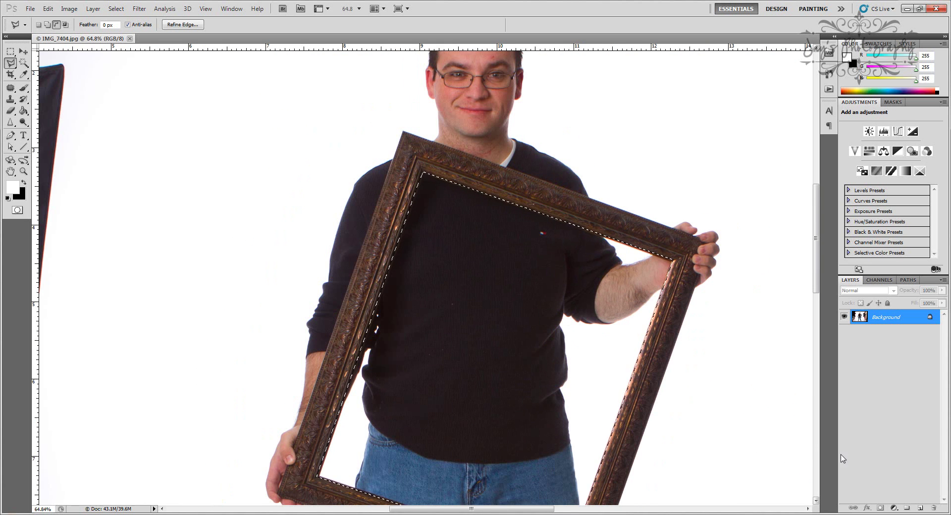
- Fill the frame opening with black on a new layer using the Paint Bucket, then clear the selection
click(921, 509)
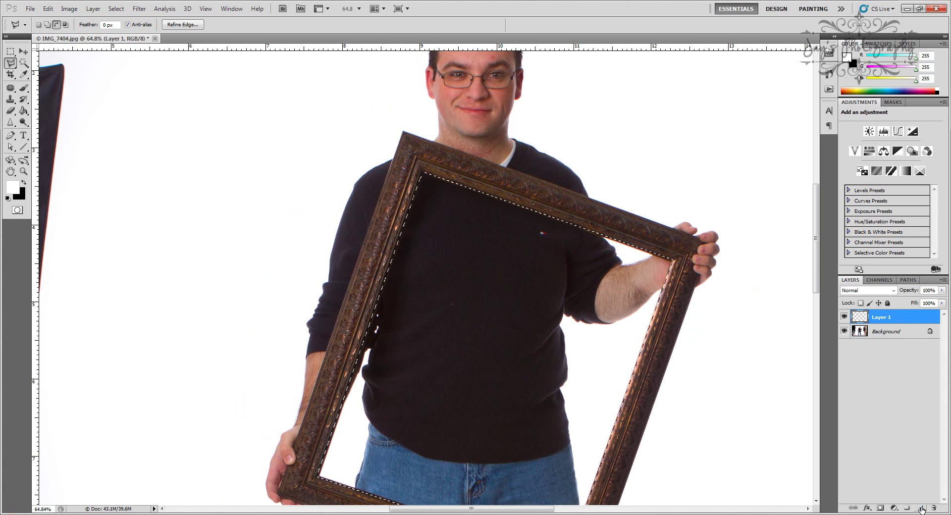
click(23, 110)
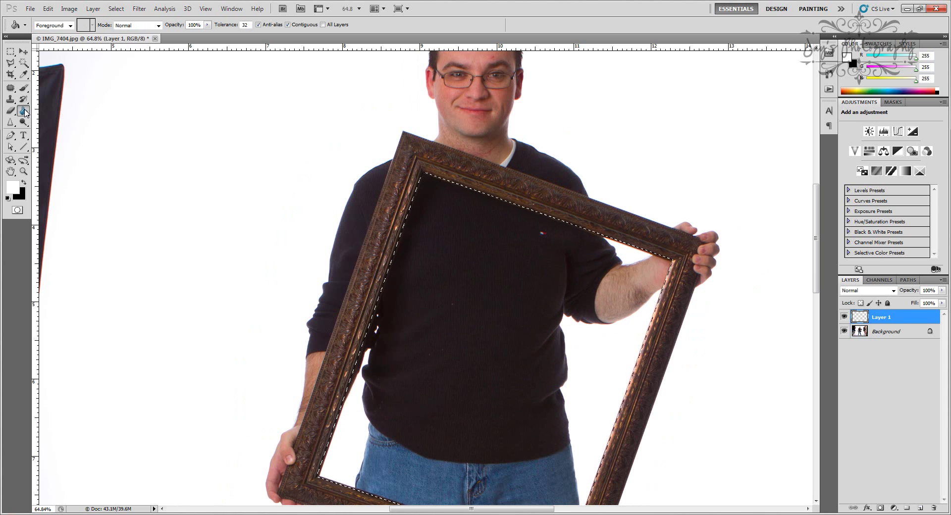
click(23, 183)
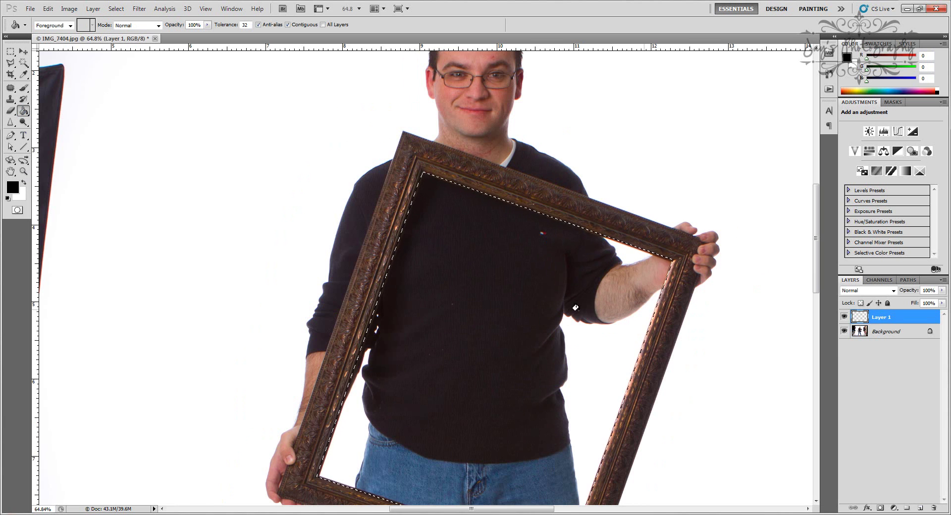
click(489, 279)
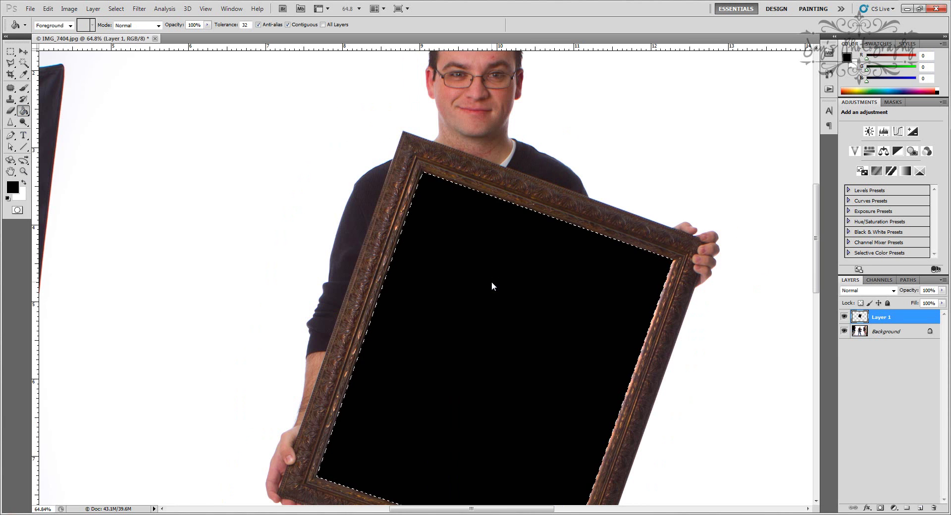
click(118, 11)
click(124, 28)
scroll(533, 337, down, 2)
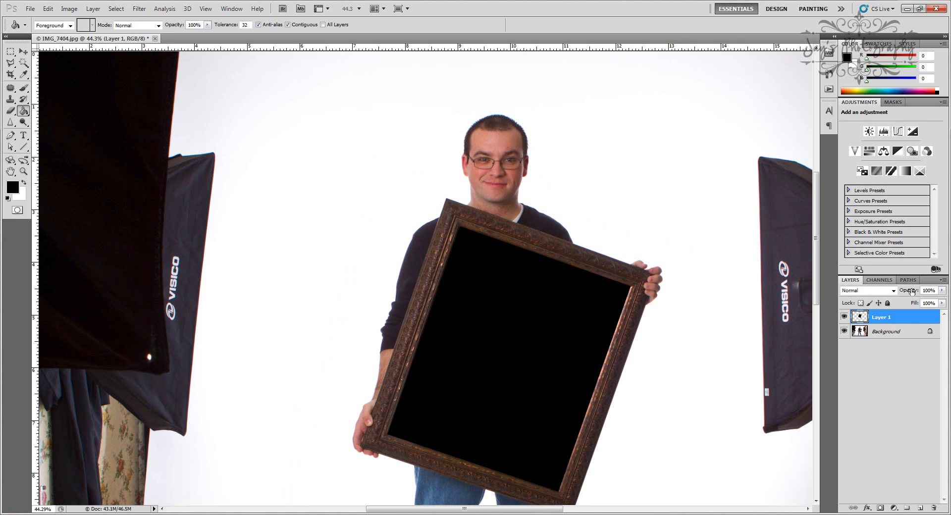
- Place IMG_7405.jpg into the document above the black fill layer
click(31, 9)
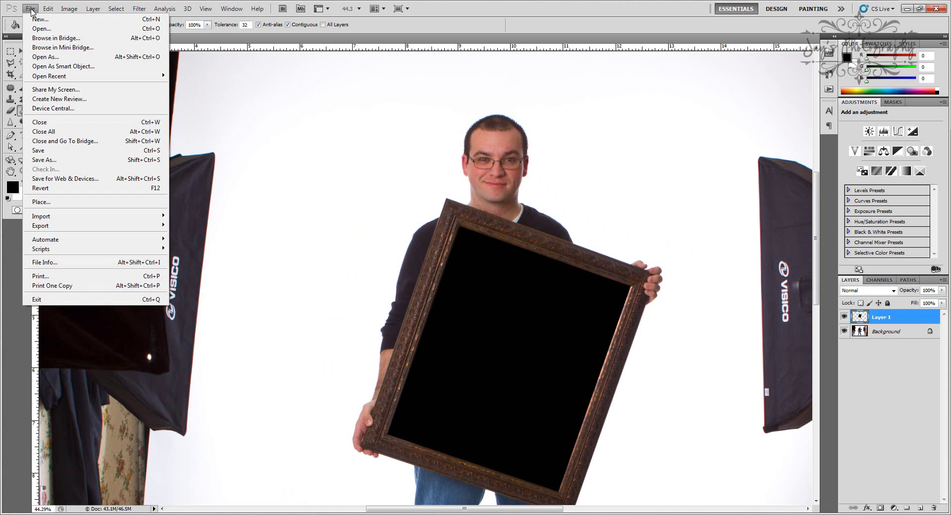
click(42, 201)
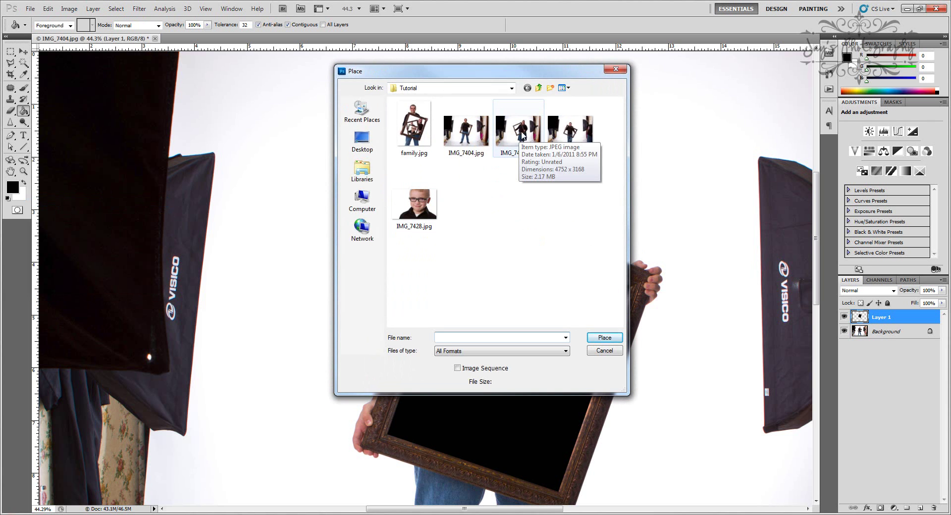
double_click(522, 133)
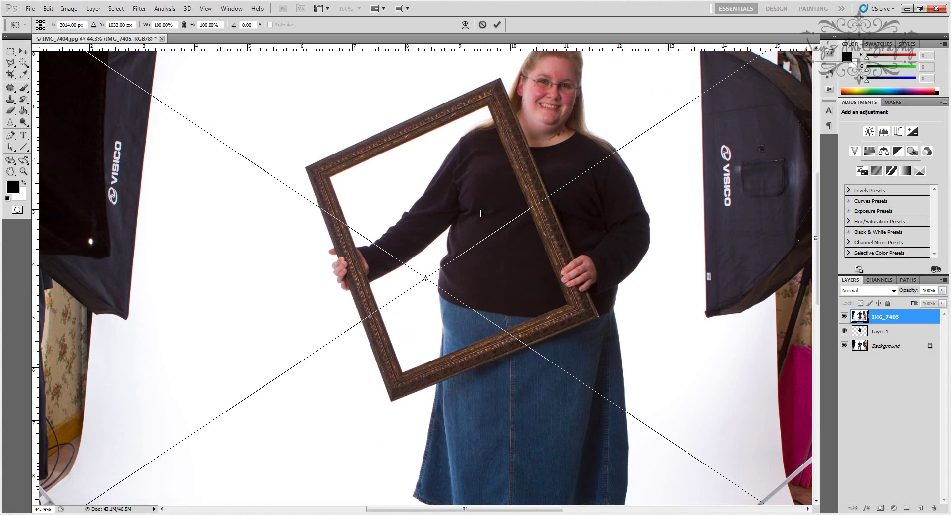
click(497, 25)
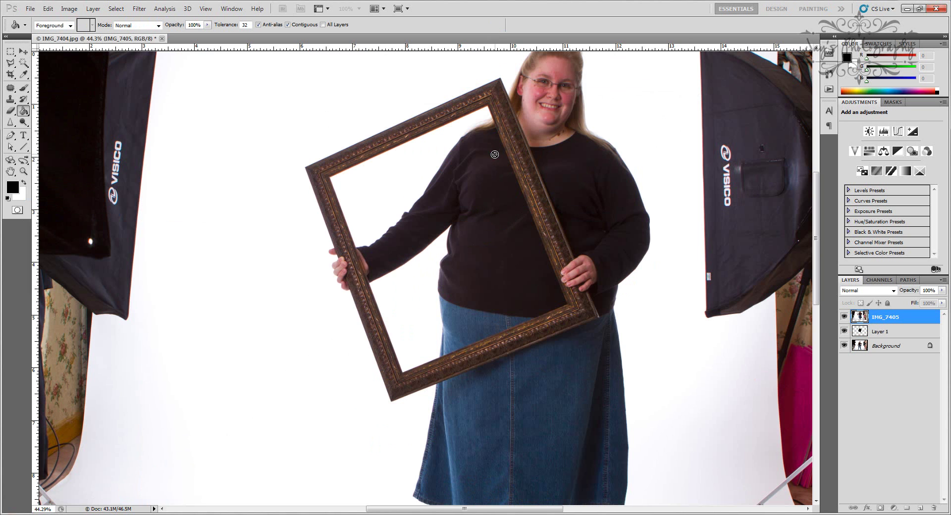
- Clip the IMG_7405 layer to Layer 1 and move it so the woman's face shows inside the man's frame
key(ctrl+0)
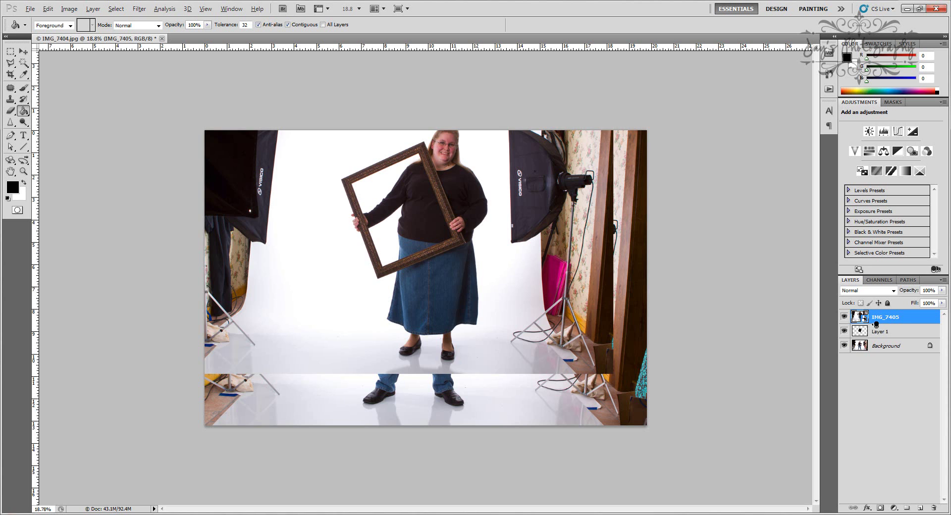
alt+click(876, 325)
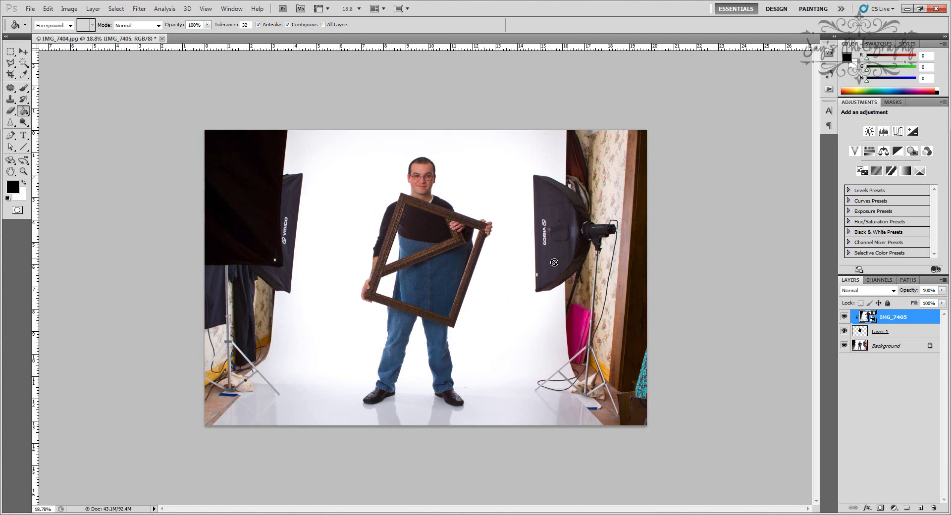
click(23, 52)
drag(430, 259, 450, 297)
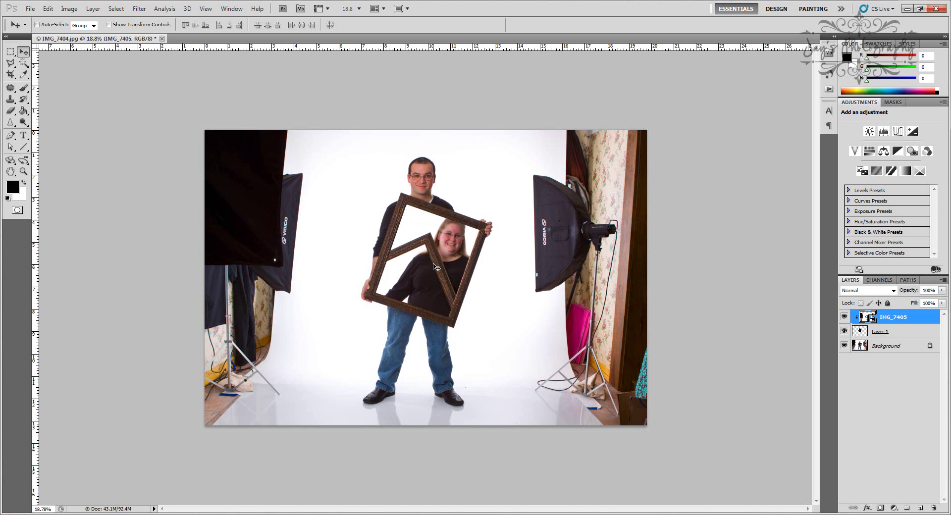
- Transform the IMG_7405 layer to 65.32% scale and 5.45° rotation, positioning the woman and her frame inside the man's frame
key(ctrl+t)
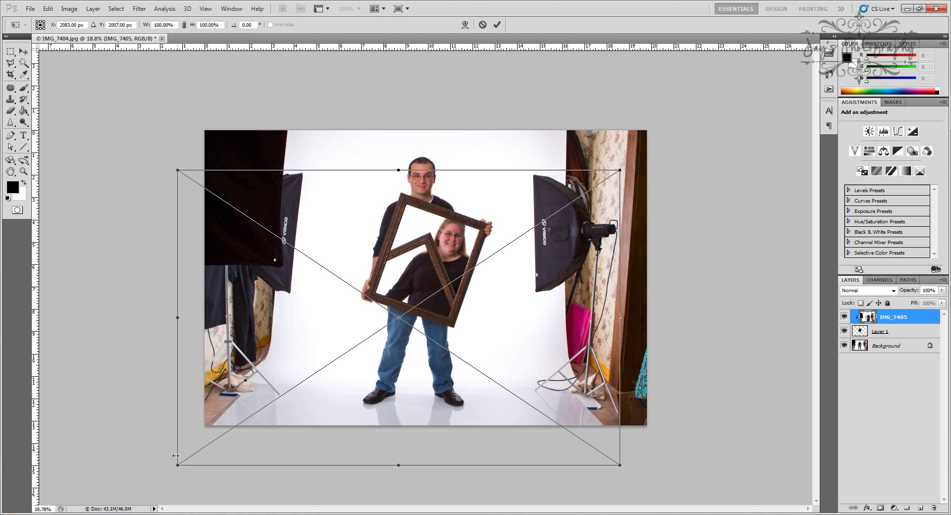
drag(179, 464, 284, 391)
drag(417, 366, 386, 381)
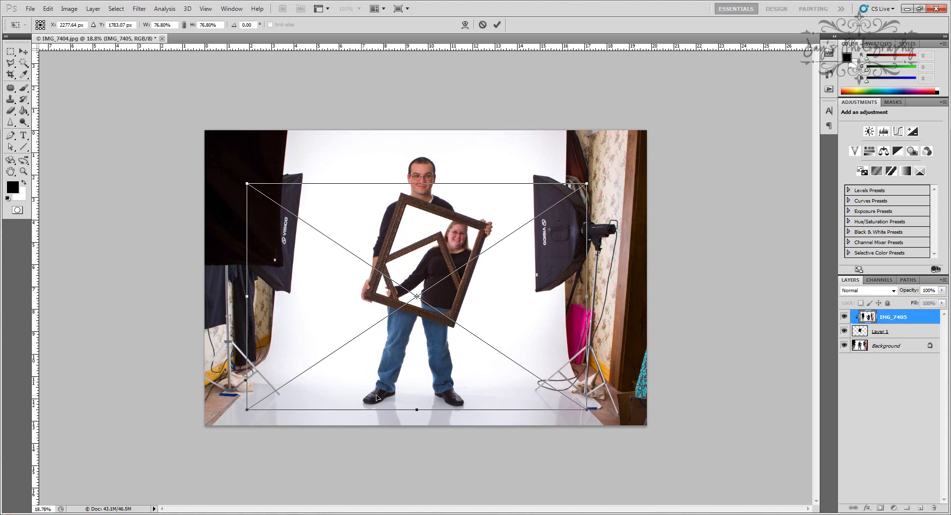
drag(599, 412, 530, 387)
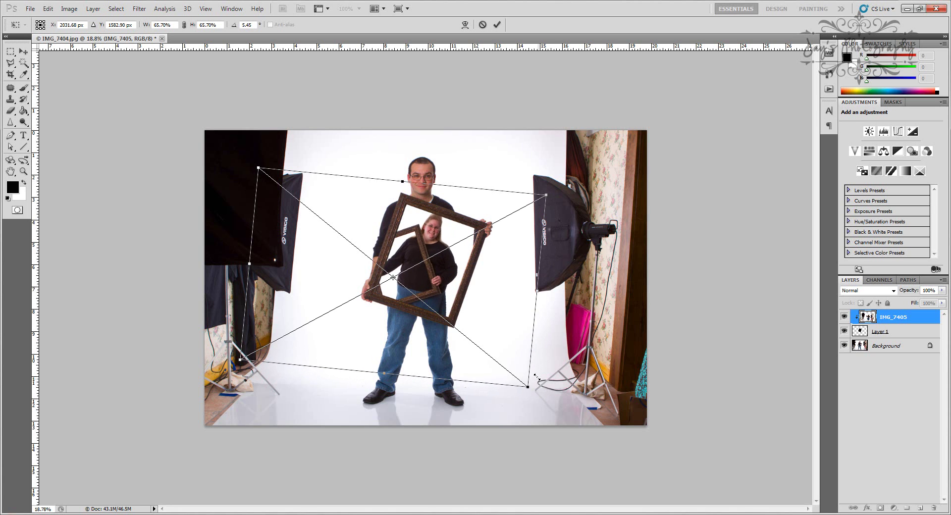
drag(489, 315, 500, 318)
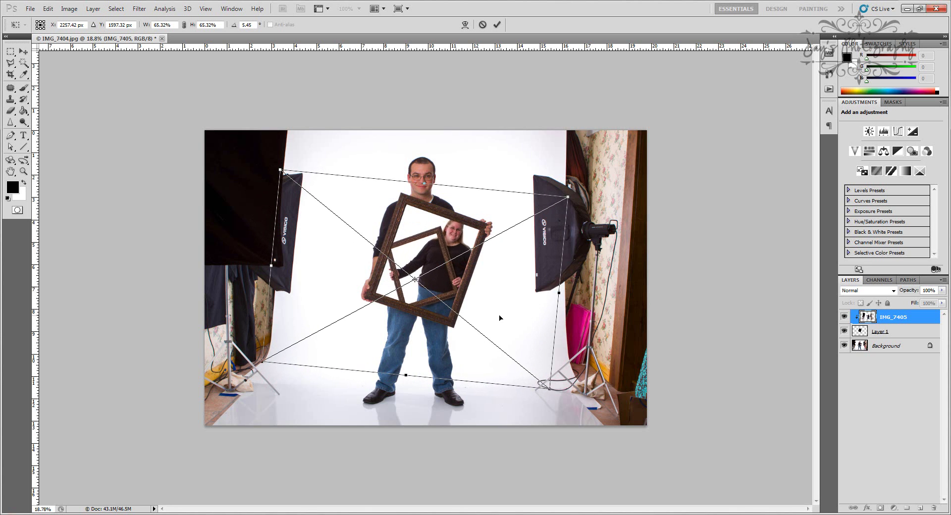
click(497, 24)
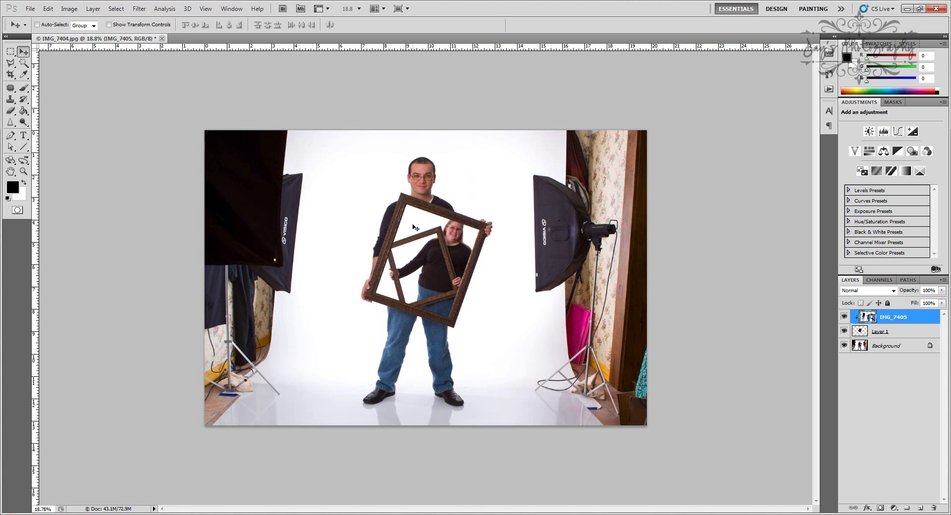
- Outline the visible opening of the woman's picture frame as a selection with the Polygonal Lasso tool
key(ctrl+plus)
scroll(428, 271, up, 5)
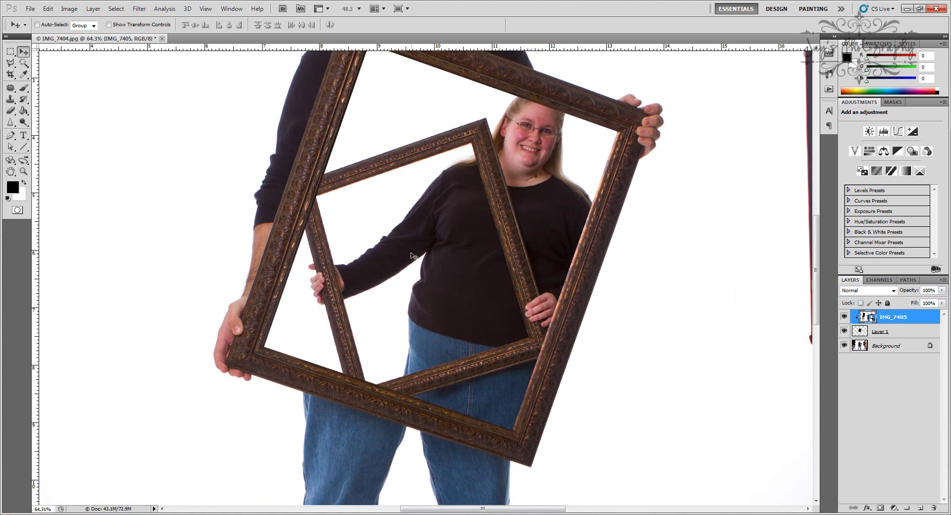
scroll(361, 216, up, 1)
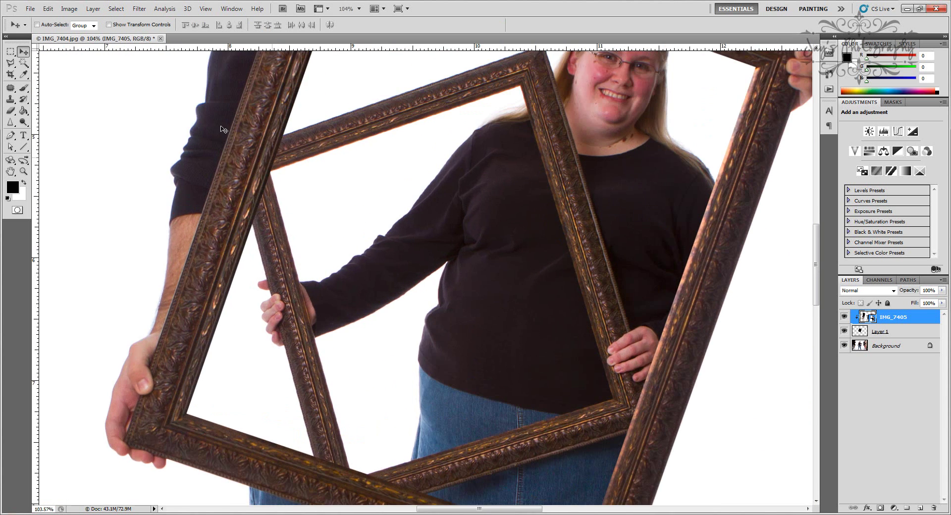
click(10, 63)
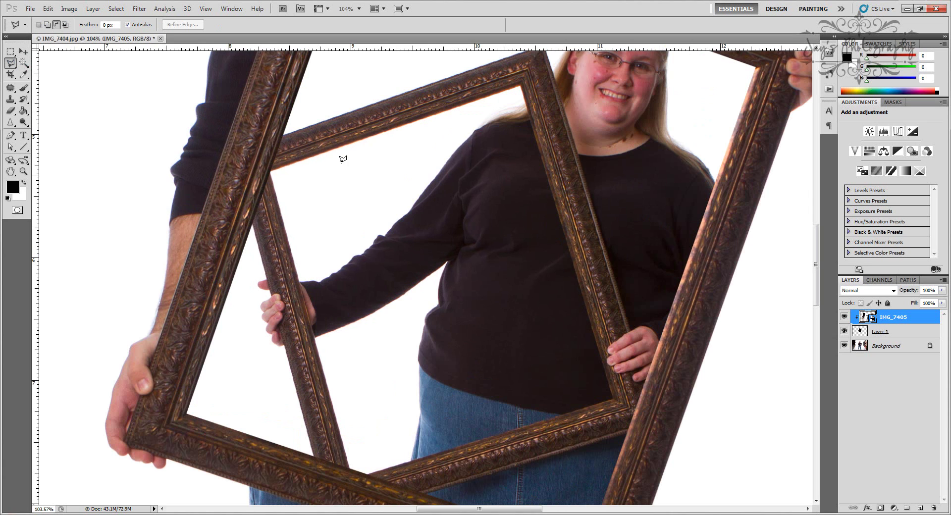
click(272, 166)
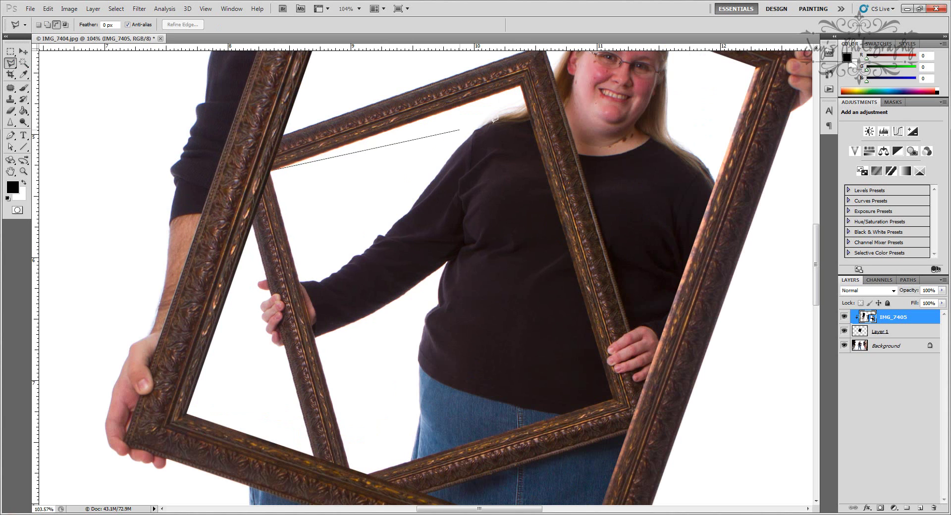
click(522, 84)
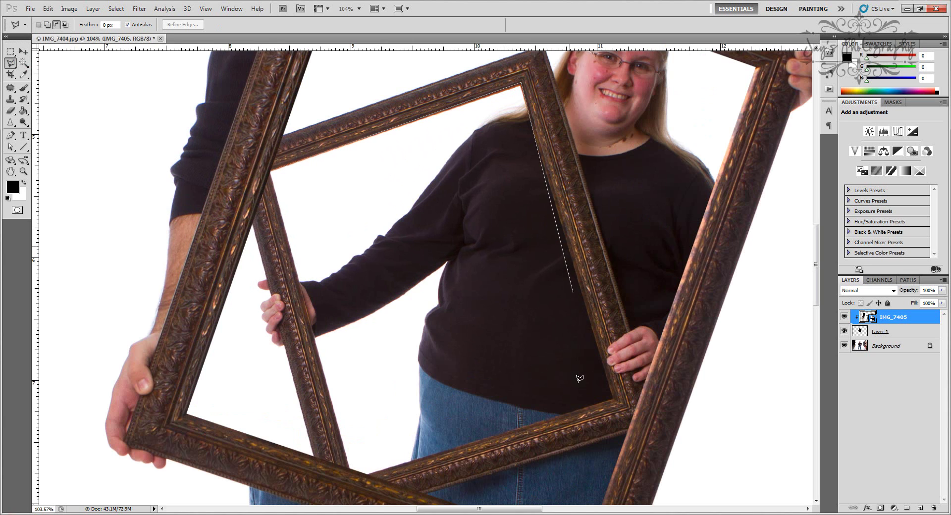
click(615, 399)
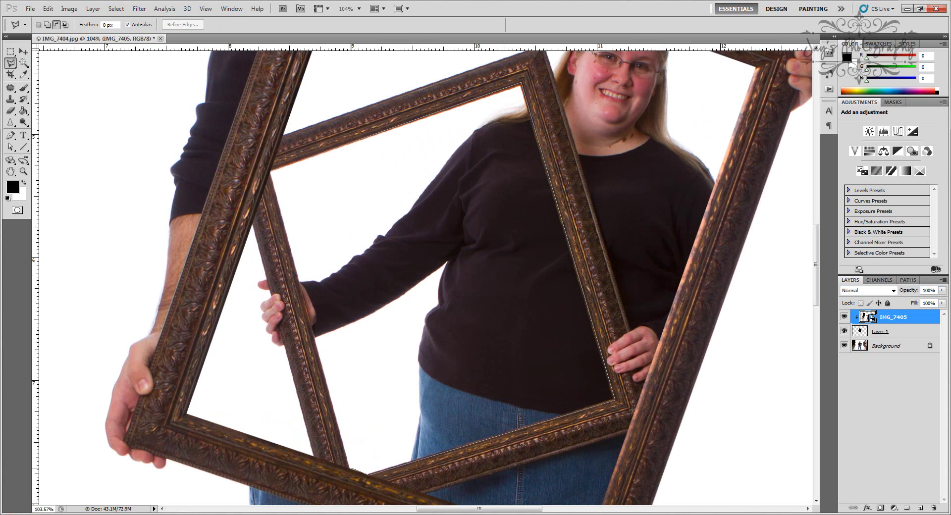
click(346, 463)
click(271, 172)
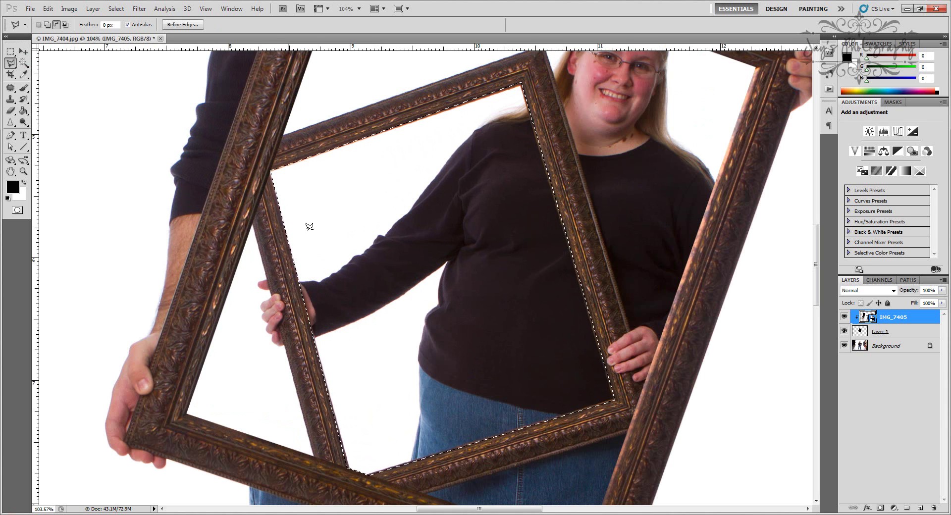
- Fill the opening of the woman's frame with black on a new layer using the Paint Bucket
click(920, 507)
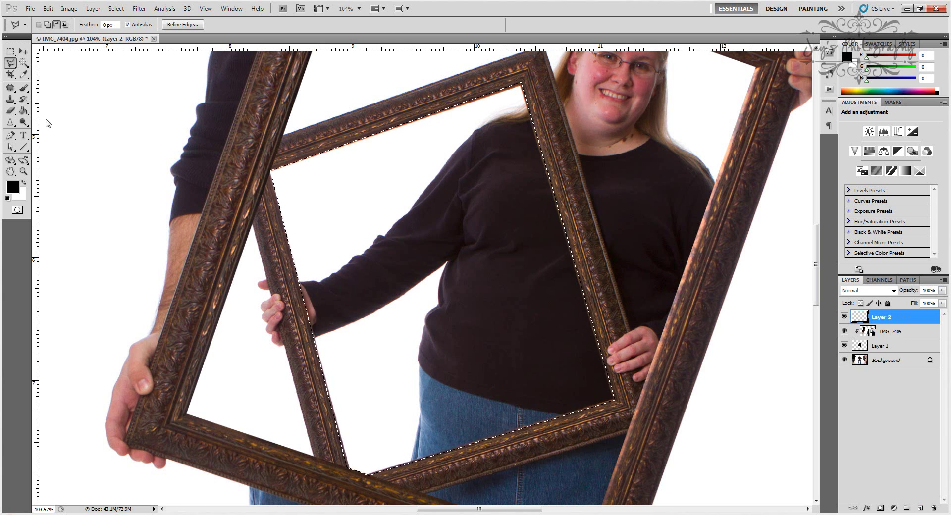
click(23, 111)
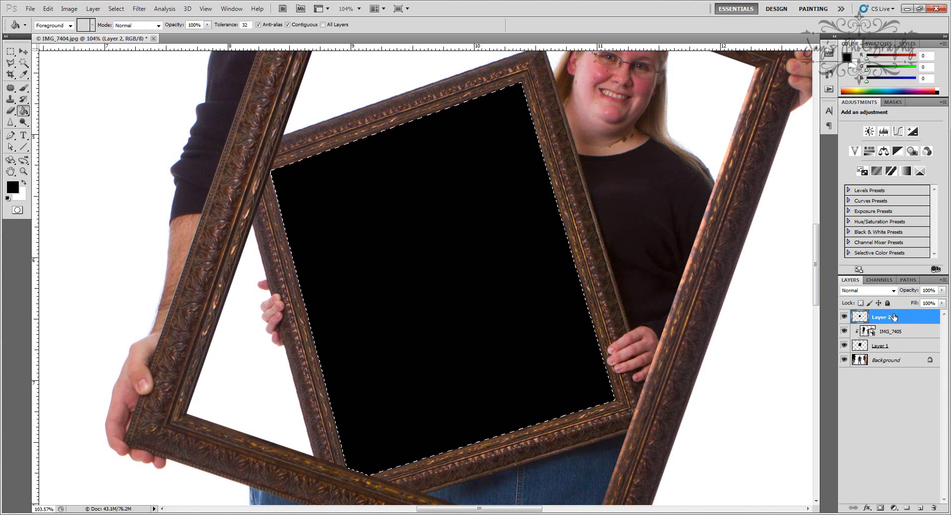
- Place IMG_7419.jpg above Layer 2 and clip it to Layer 2 so it shows only inside the woman's frame
click(29, 10)
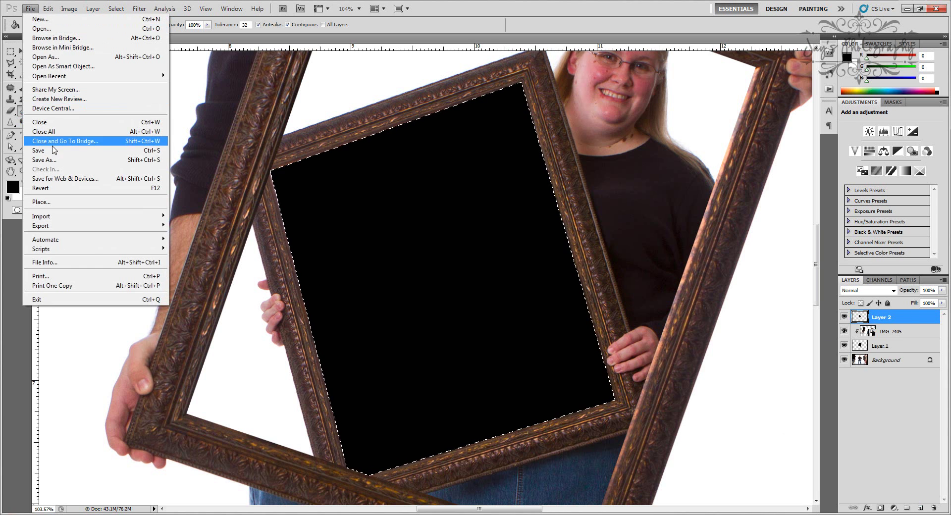
click(63, 202)
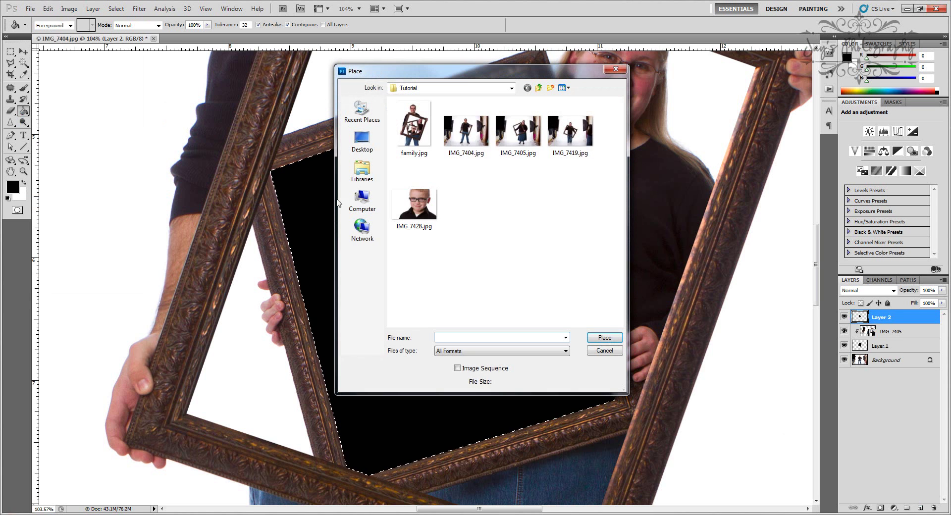
double_click(575, 135)
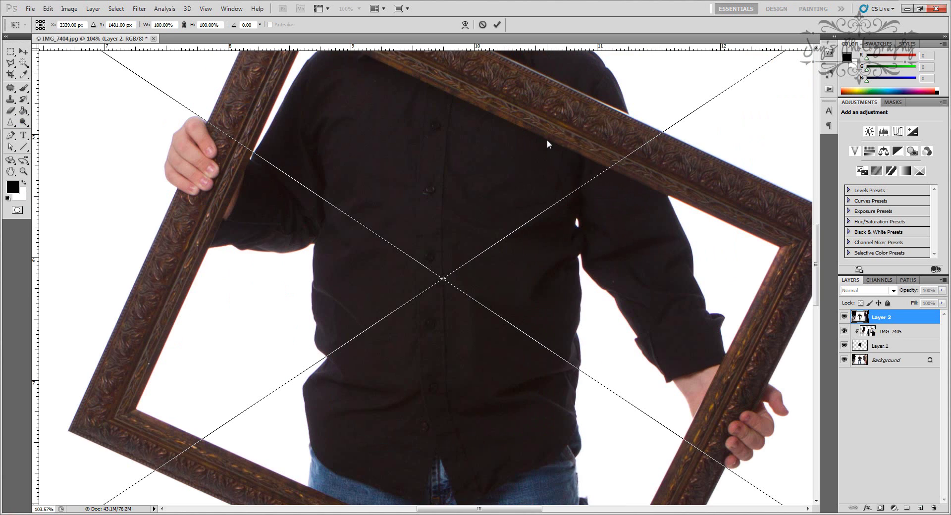
click(498, 24)
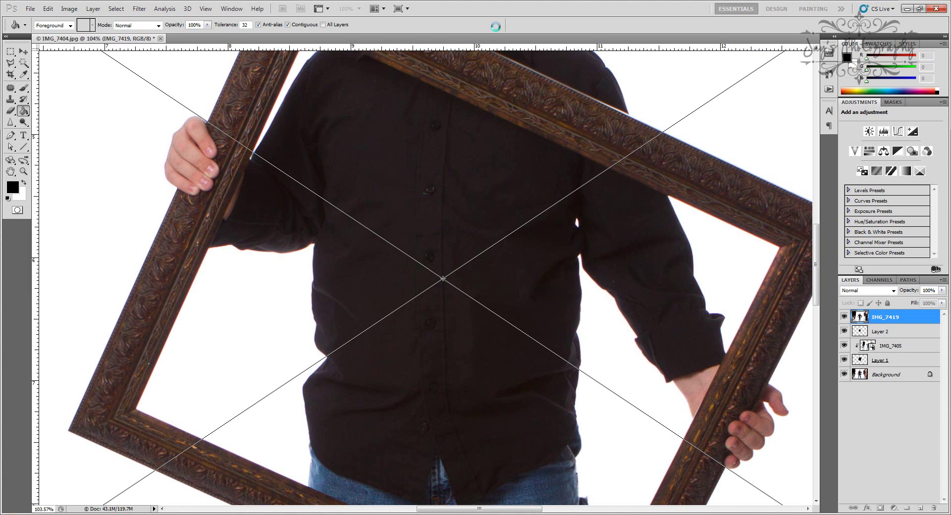
scroll(542, 282, down, 3)
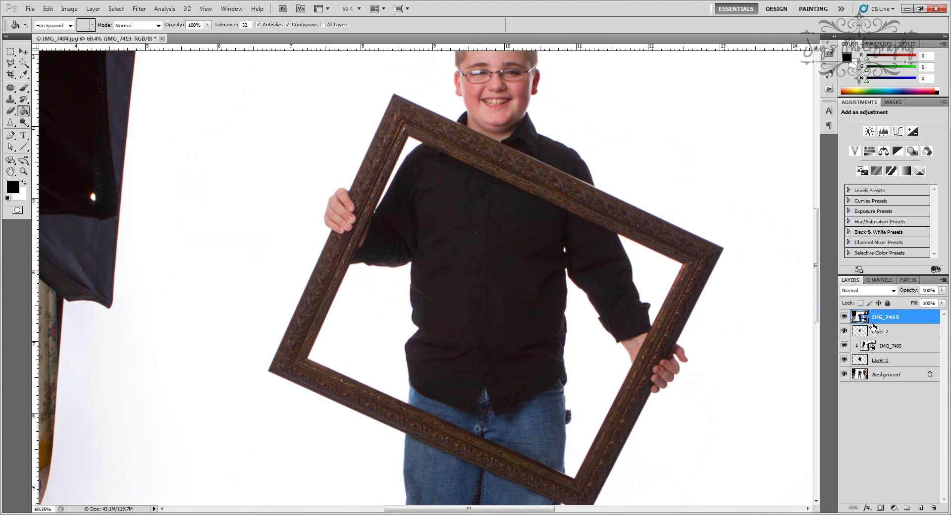
alt+click(877, 325)
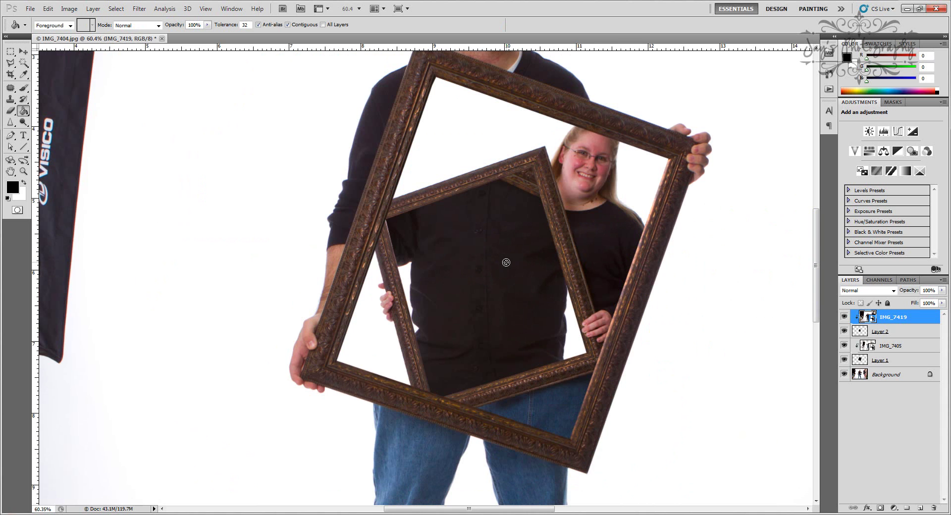
- Transform the IMG_7419 layer to 46.52% scale and -15.31° rotation, positioning the boy and his frame inside the woman's frame
key(ctrl+t)
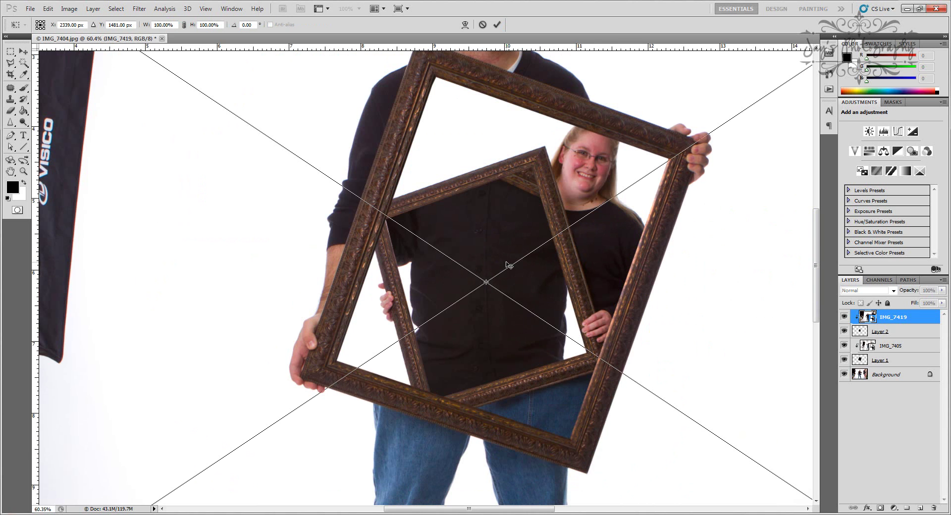
key(ctrl+0)
key(ctrl+0)
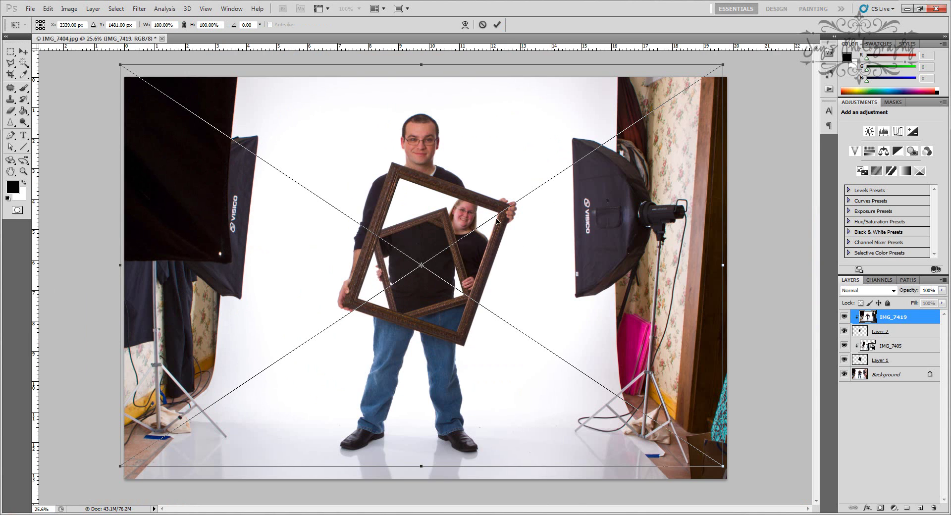
drag(121, 65, 384, 242)
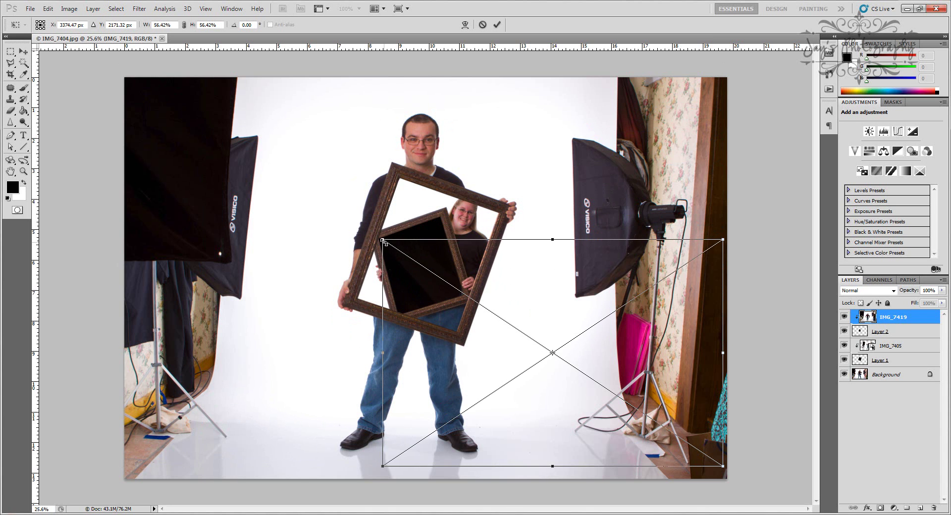
drag(467, 347, 359, 270)
drag(611, 405, 555, 324)
drag(495, 320, 524, 332)
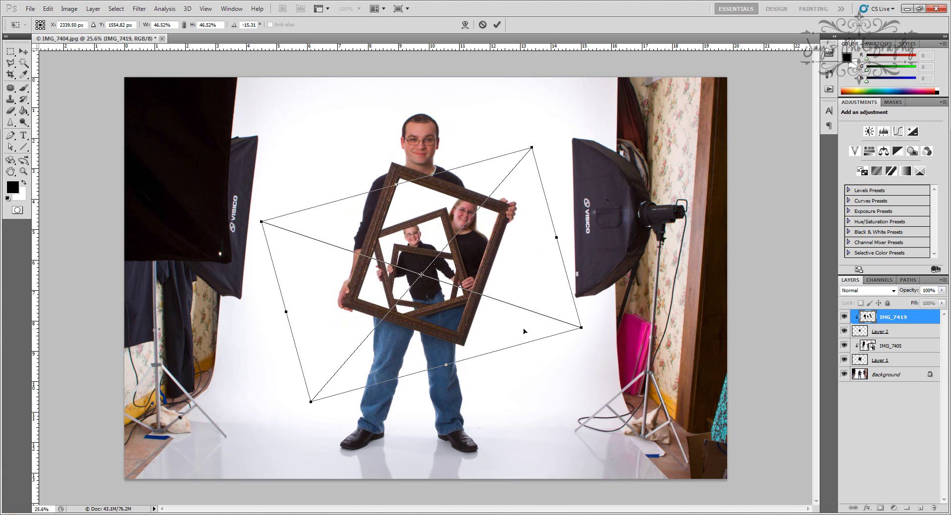
click(498, 26)
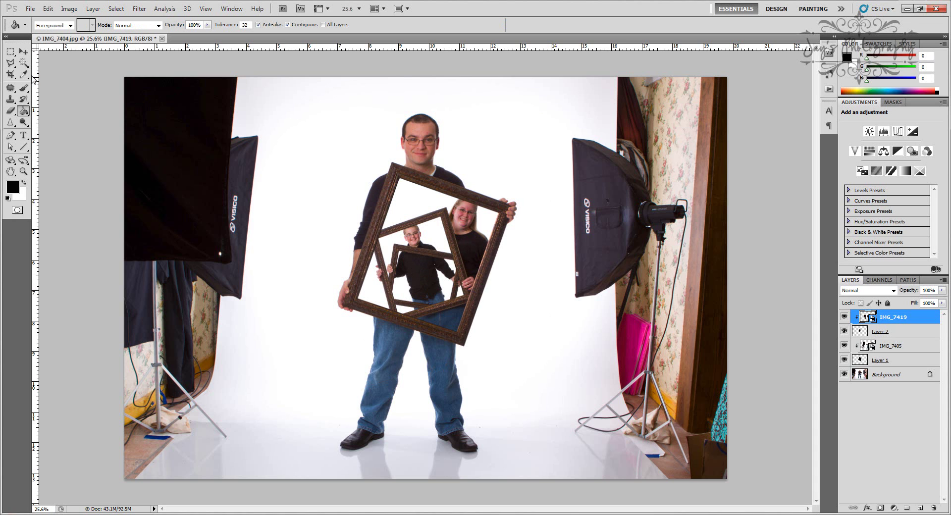
- Outline the visible opening of the boy's picture frame as a selection with the Polygonal Lasso tool
scroll(415, 274, up, 2)
scroll(415, 274, up, 3)
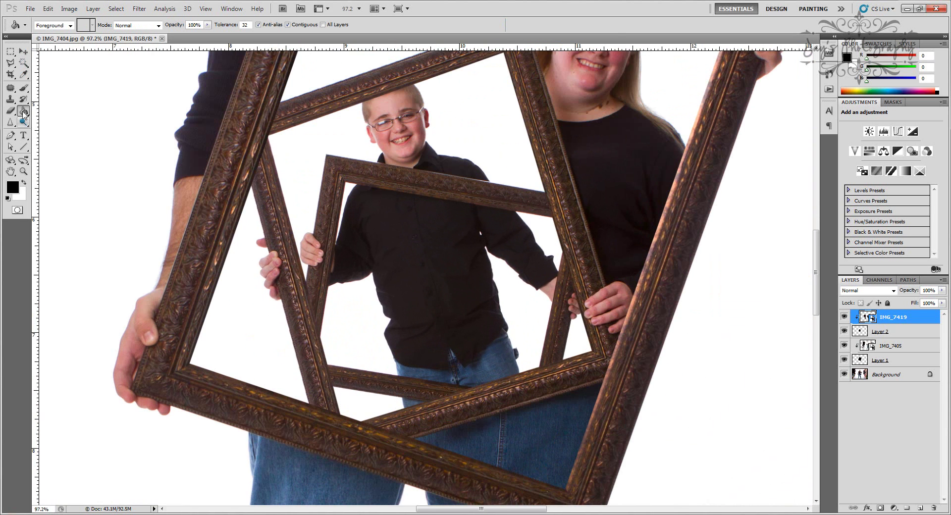
click(11, 63)
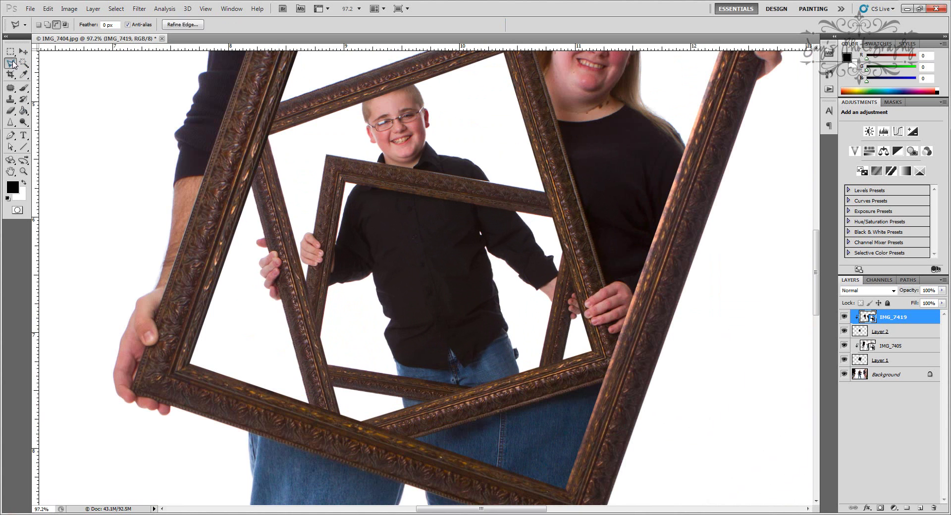
click(344, 182)
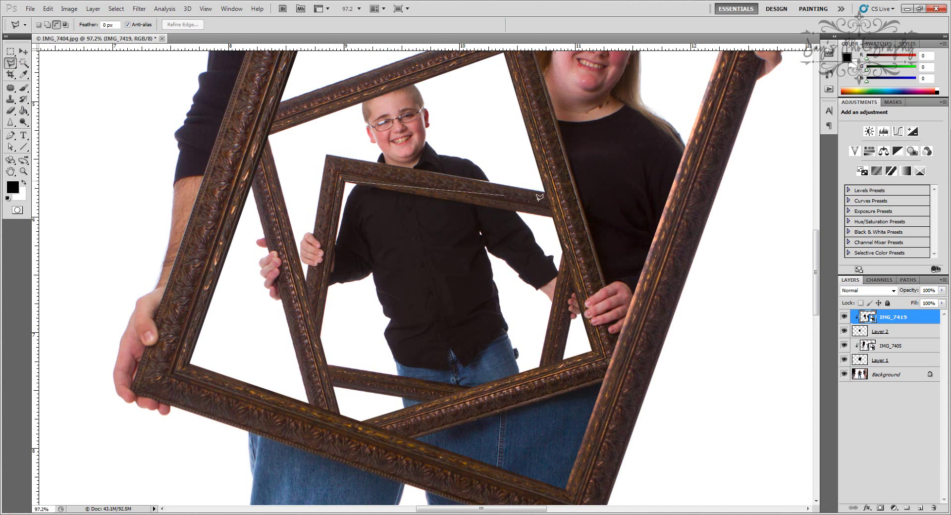
click(552, 213)
click(563, 250)
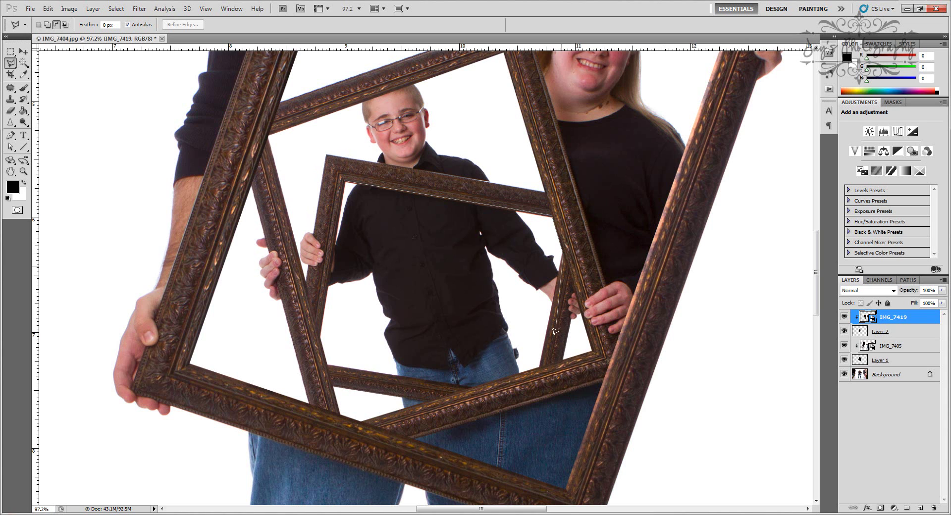
click(541, 365)
click(472, 385)
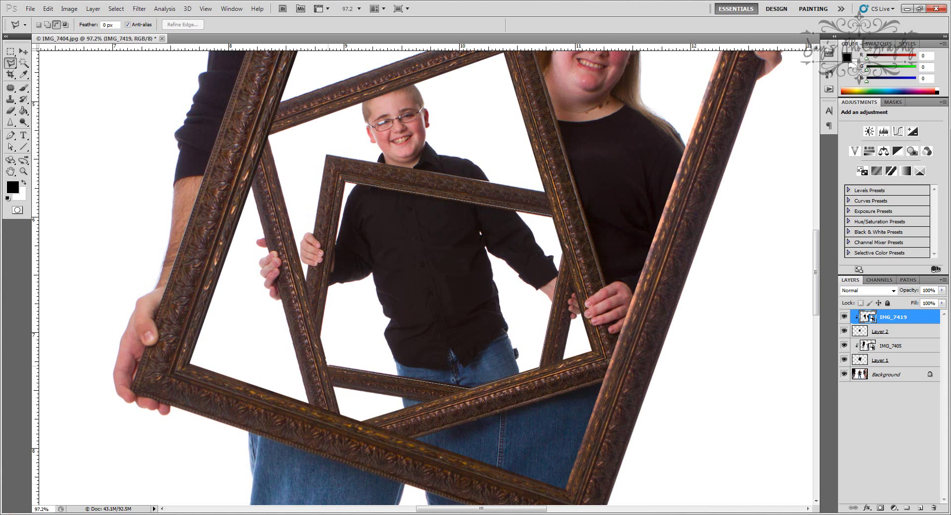
click(327, 363)
double_click(319, 332)
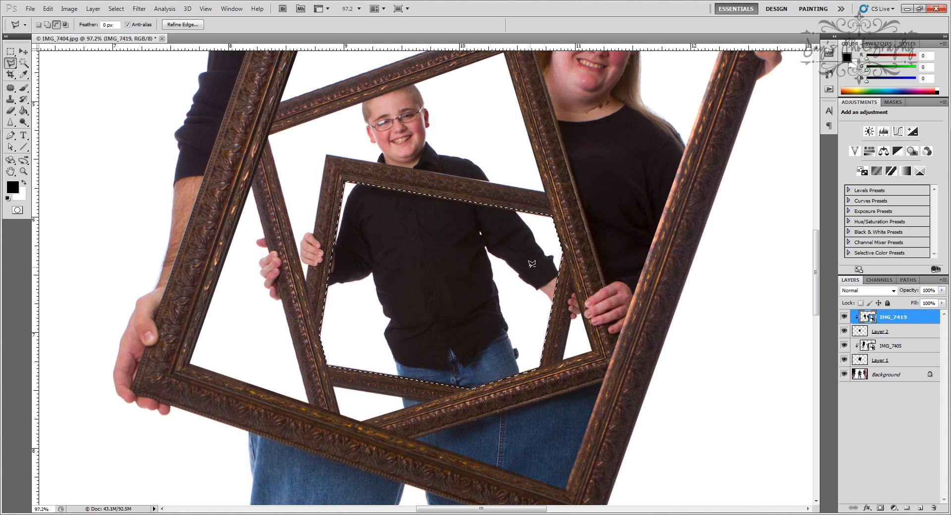
- Fill the opening of the boy's frame with black on a new layer using the Paint Bucket
click(919, 508)
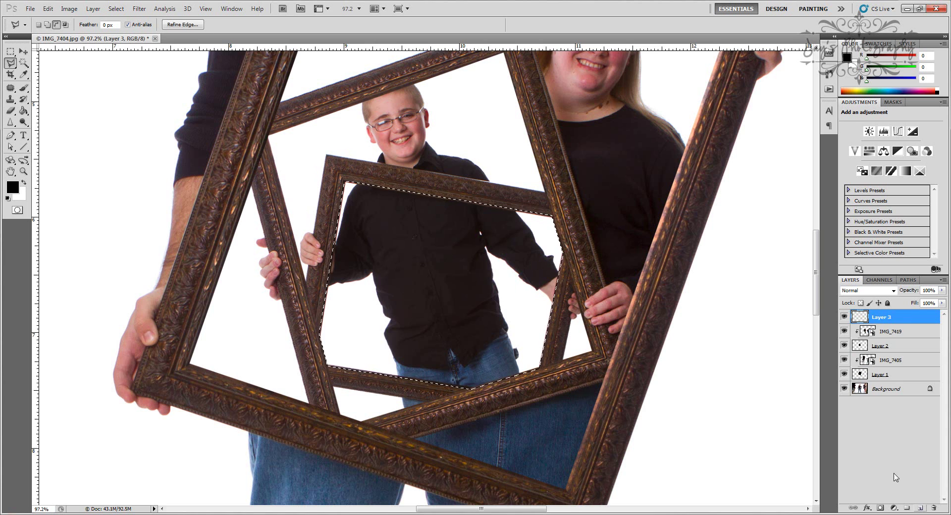
click(23, 111)
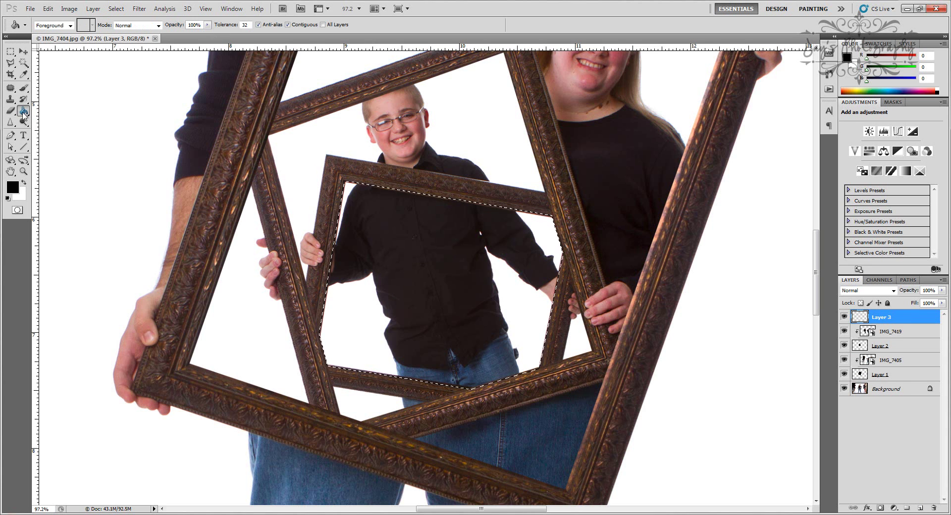
click(445, 239)
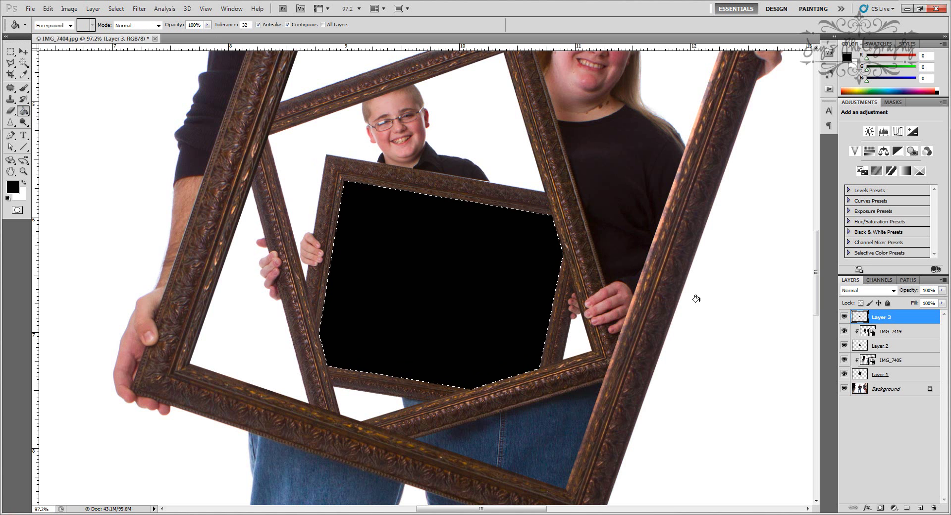
- Place IMG_7428.jpg above Layer 3 and clip it to Layer 3 so it shows only inside the boy's frame
click(30, 8)
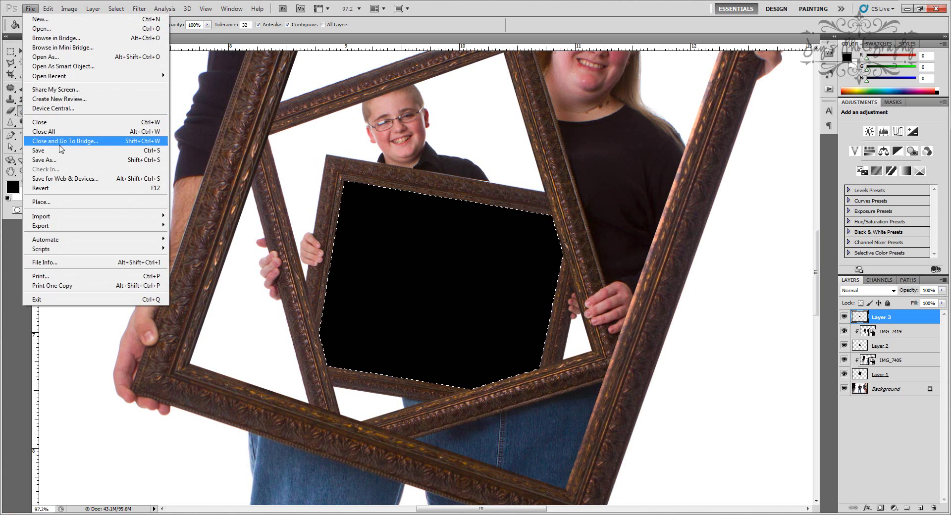
click(65, 205)
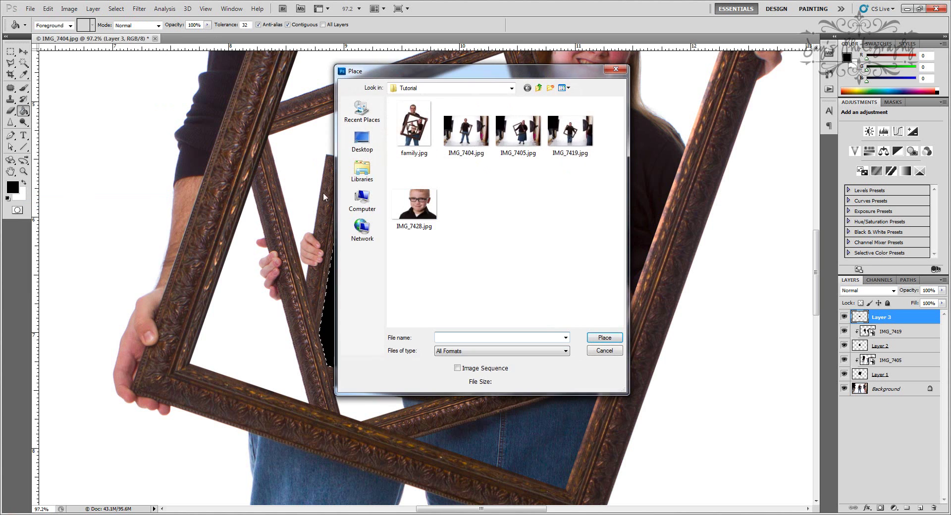
double_click(420, 209)
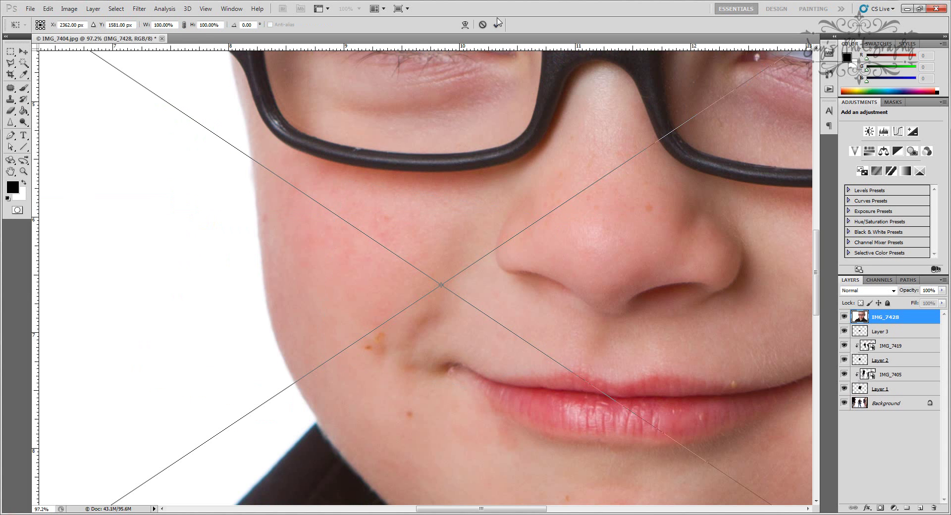
click(498, 26)
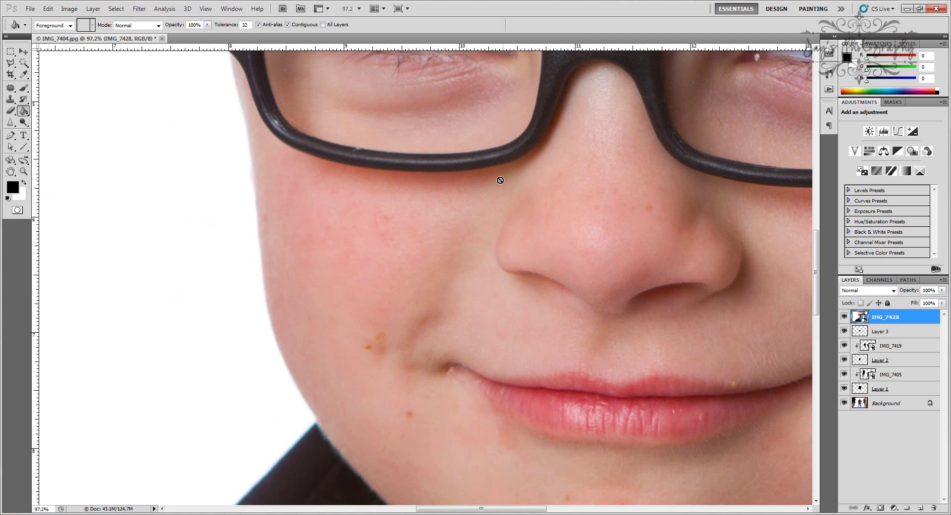
key(ctrl+minus)
key(ctrl+minus)
key(ctrl+minus)
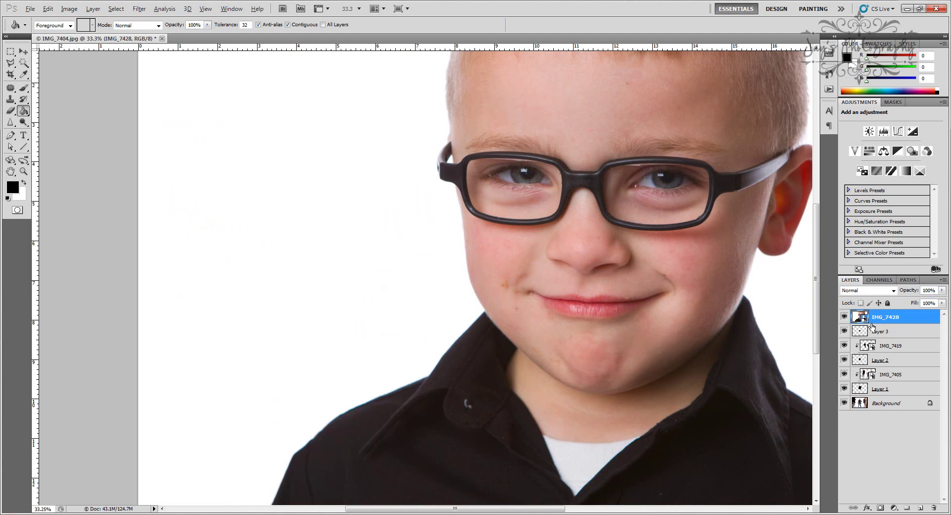
alt+click(876, 324)
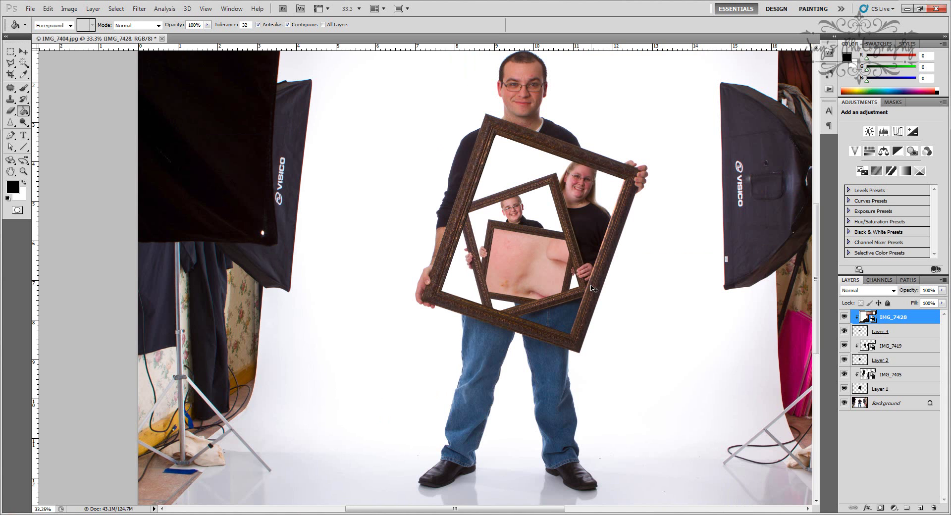
- Transform the IMG_7428 layer to 14.51% scale and 9.66° rotation, positioning the youngest boy's face inside the innermost frame
key(ctrl+t)
key(ctrl+0)
drag(156, 453, 407, 315)
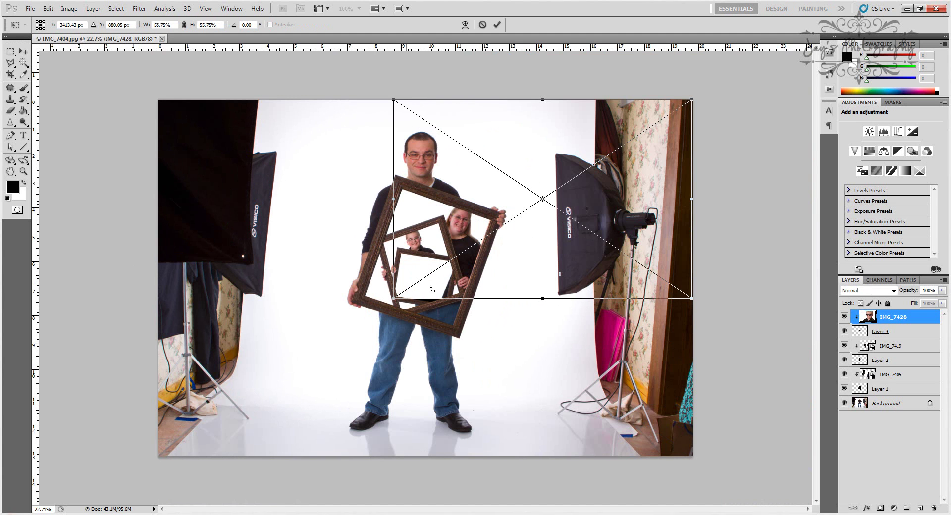
drag(513, 252, 401, 347)
drag(287, 377, 443, 273)
drag(510, 257, 424, 312)
drag(348, 336, 382, 315)
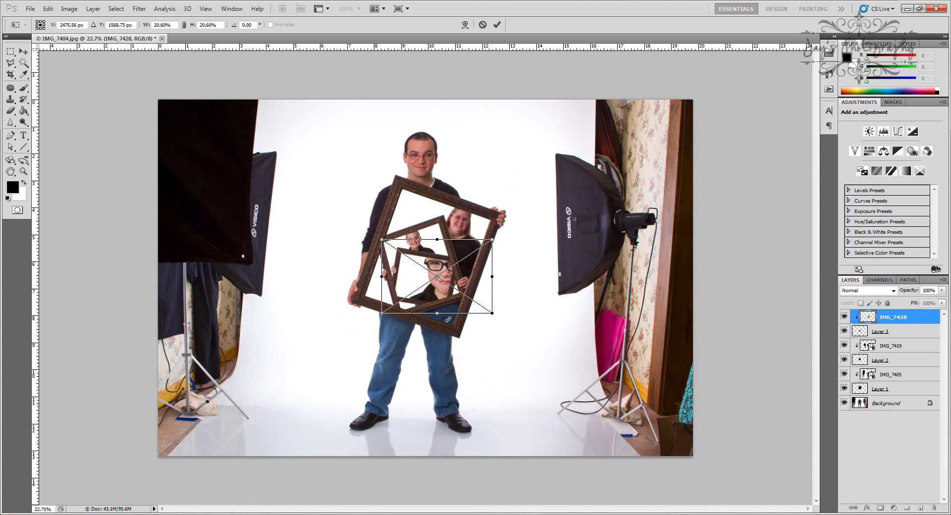
drag(509, 319, 501, 336)
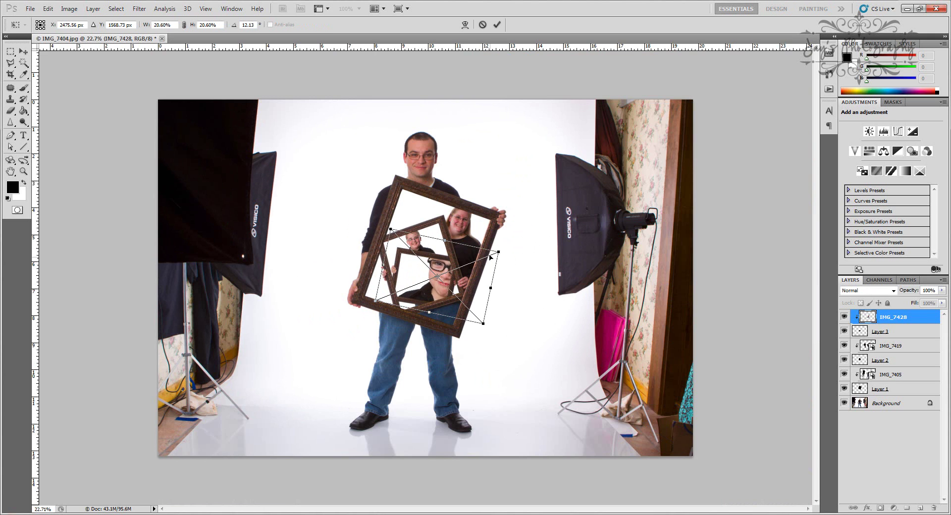
drag(498, 251, 466, 257)
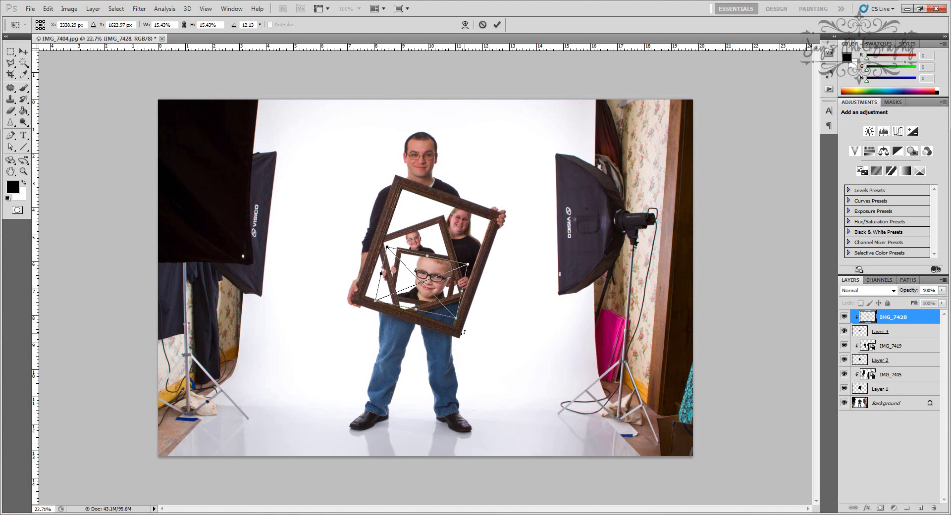
drag(463, 332, 453, 311)
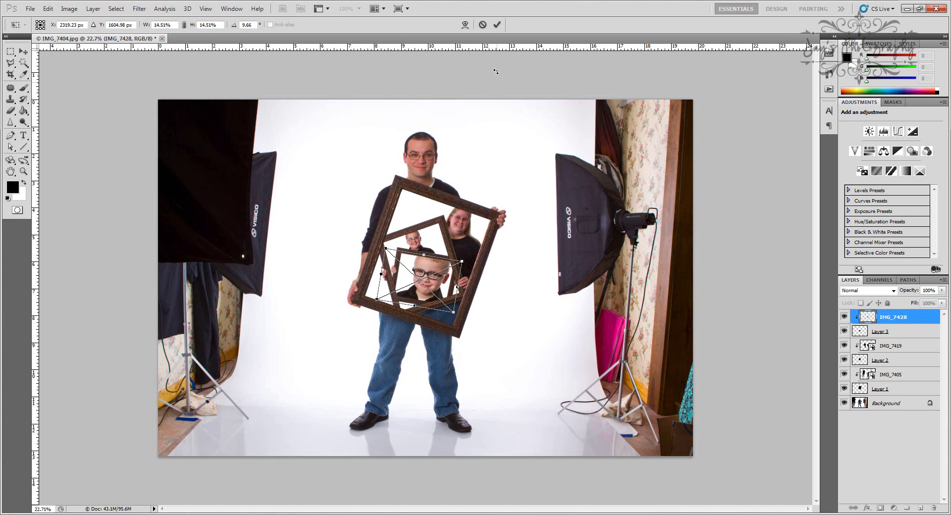
click(496, 24)
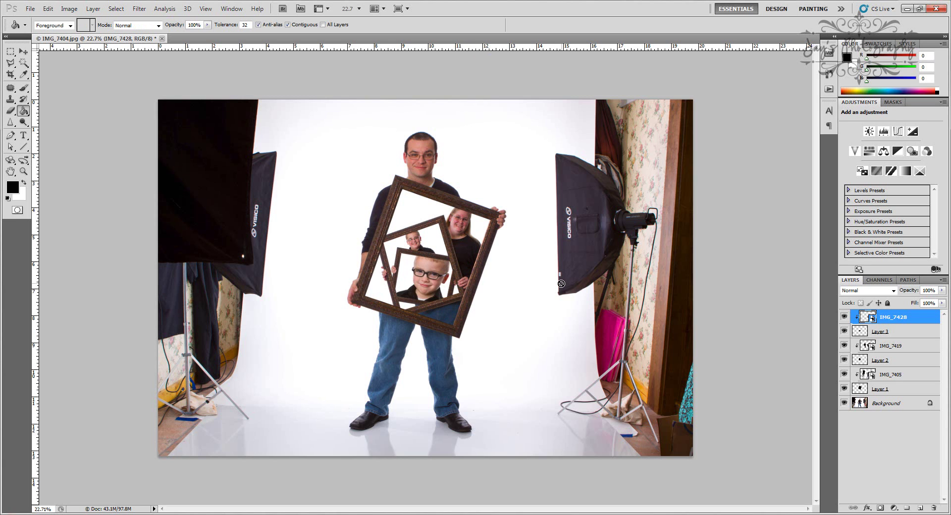
- Flatten all layers of the composite into the Background layer
click(881, 404)
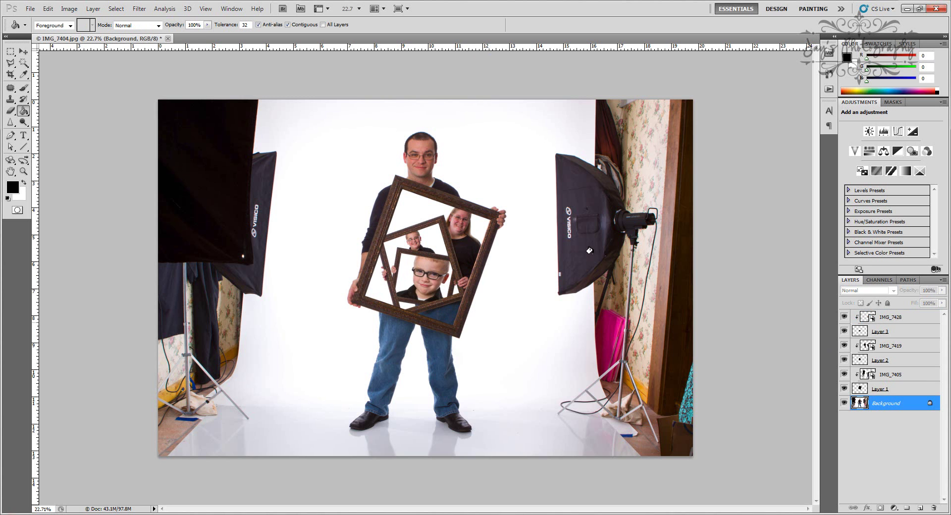
click(93, 8)
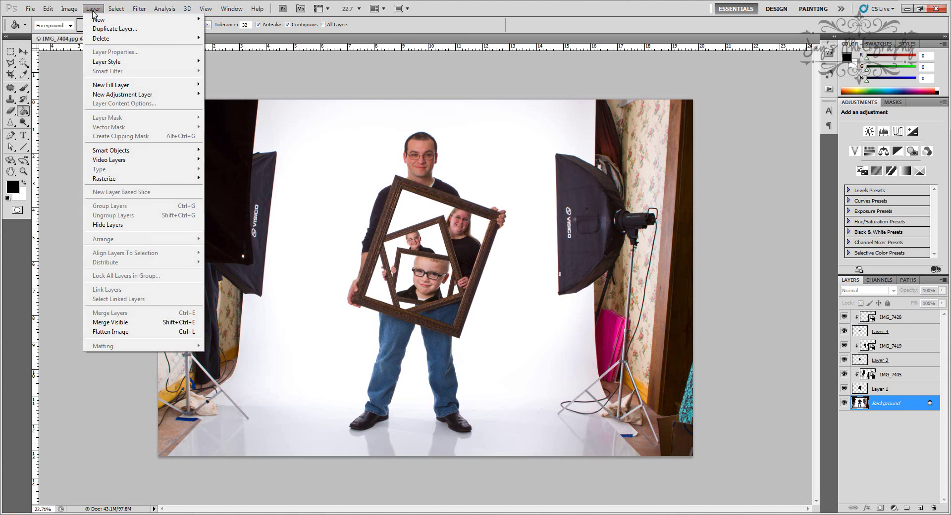
click(147, 331)
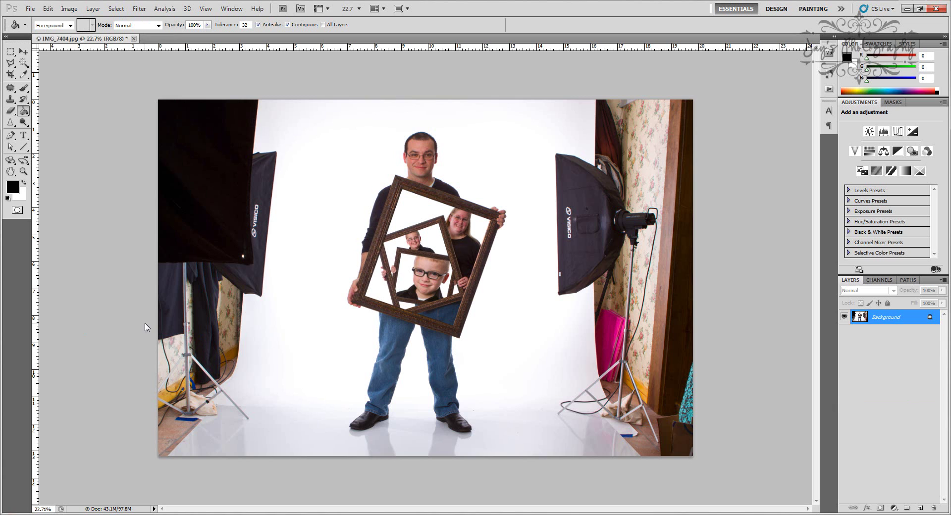
- Crop the image to a portrait rectangle around the standing man, excluding the studio lights on both sides, and clear the selection
click(11, 52)
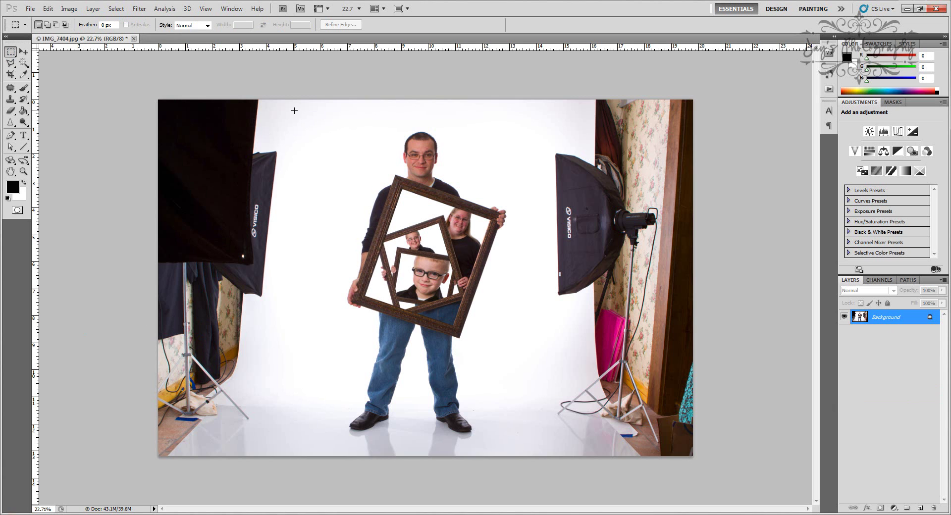
drag(353, 170, 533, 457)
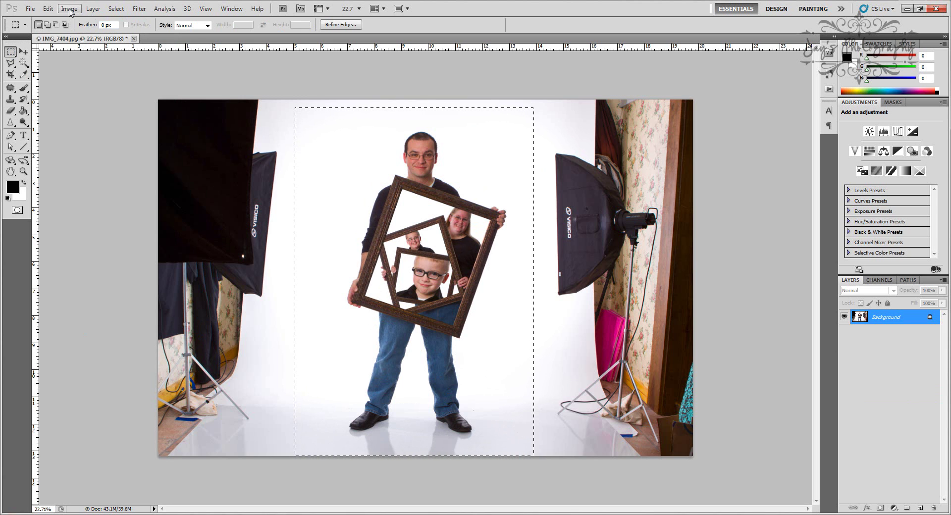
click(69, 9)
click(72, 108)
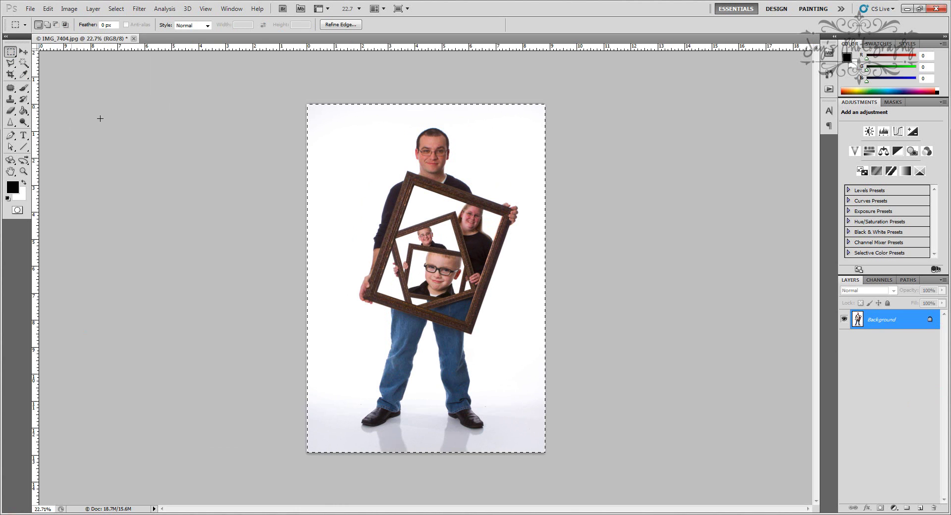
click(115, 9)
click(121, 28)
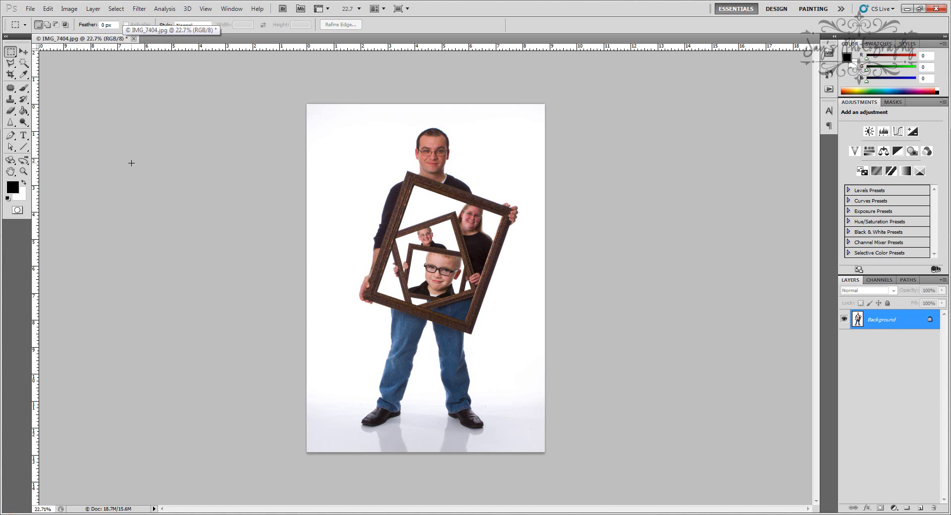